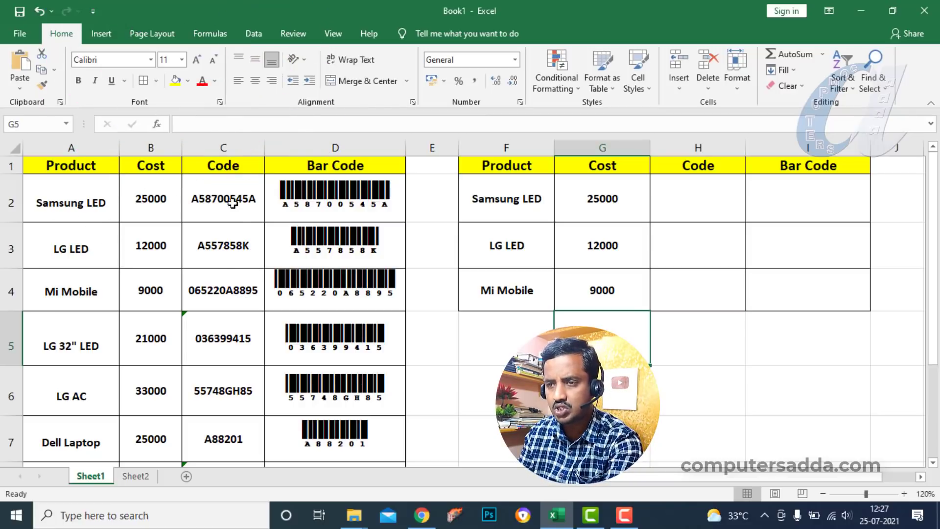
# Change the Samsung LED code in C2 to 005A789 and check that its D2 barcode redraws.
pyautogui.moveTo(220, 193); pyautogui.dragTo(223, 429)
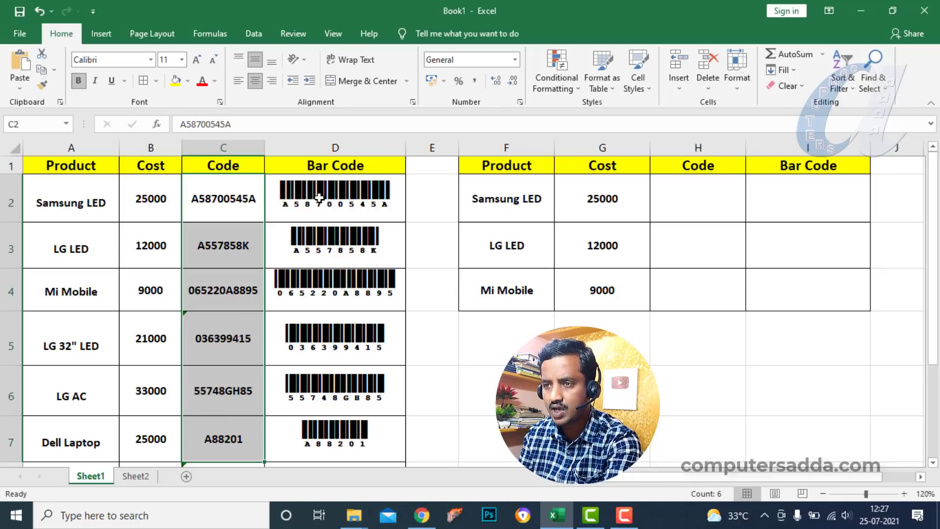
pyautogui.moveTo(325, 197); pyautogui.dragTo(332, 446)
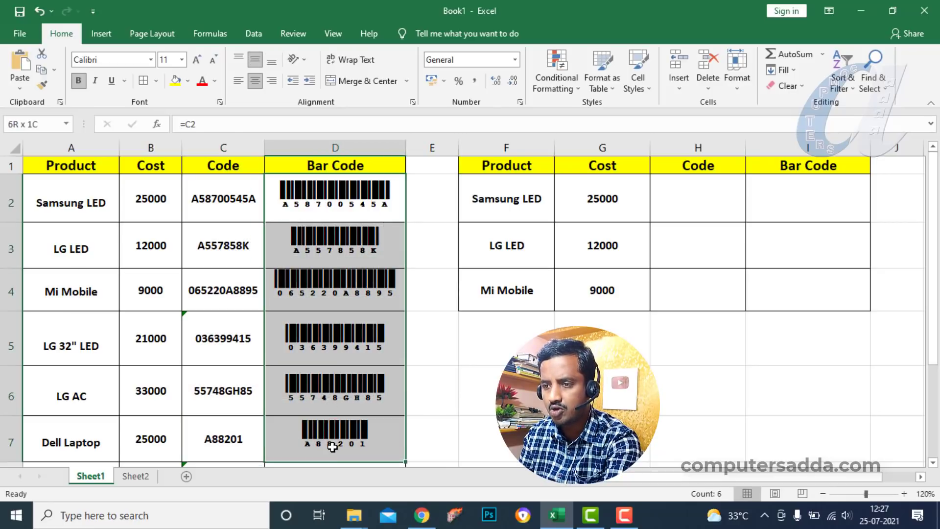
pyautogui.click(208, 193)
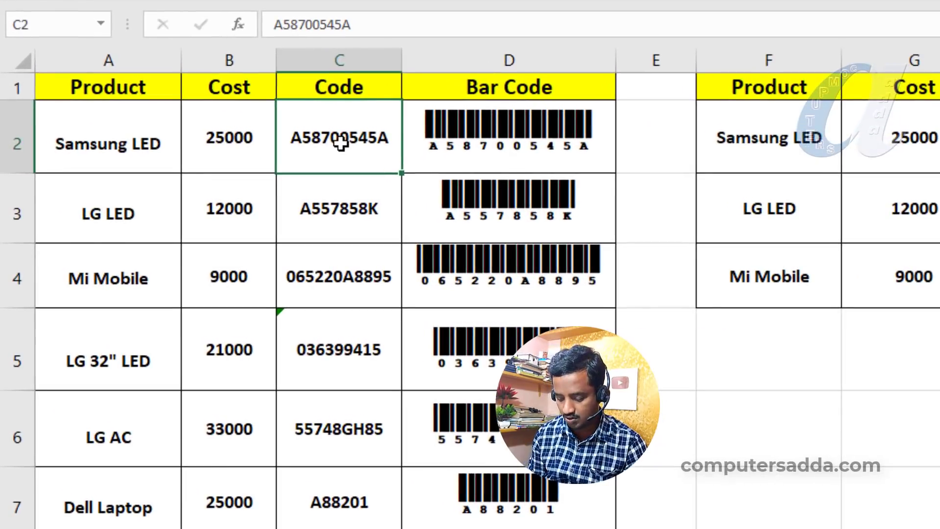
pyautogui.write('005A789')
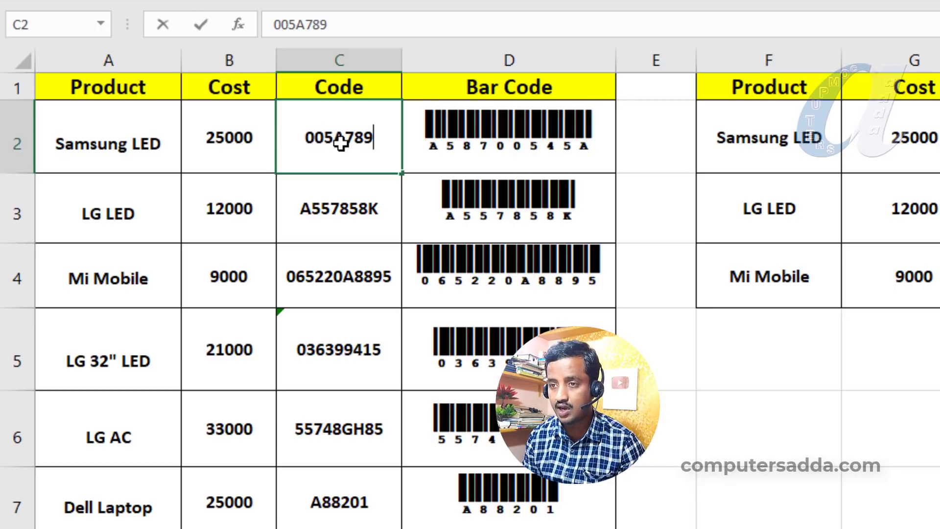
pyautogui.press('Return')
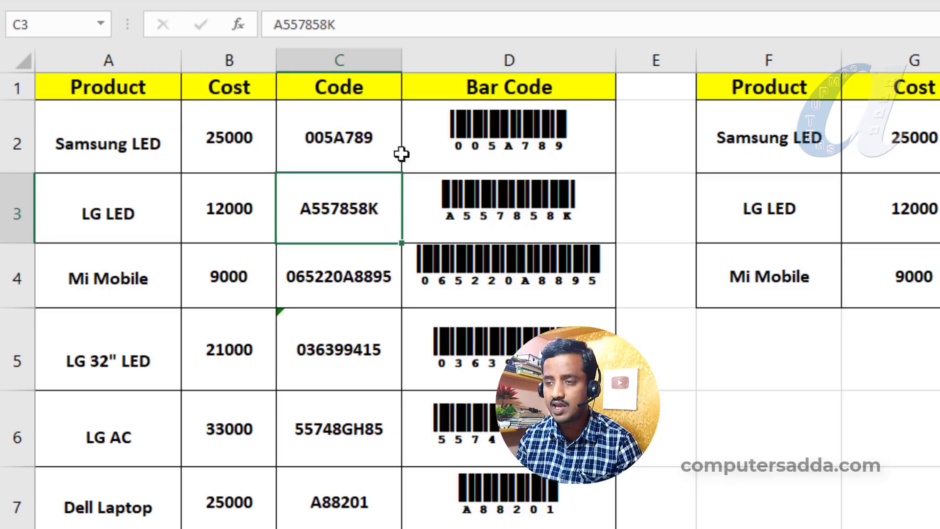
pyautogui.moveTo(492, 144); pyautogui.dragTo(438, 497)
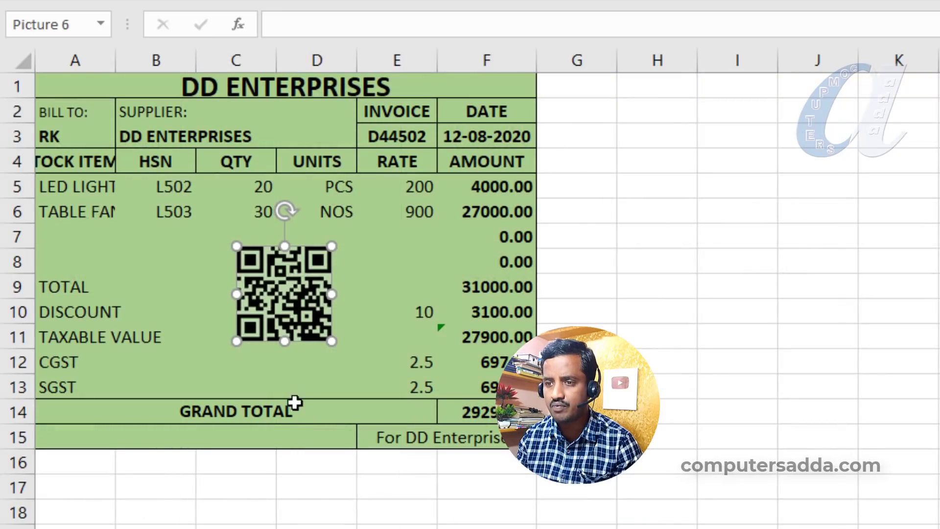
# Select and then deselect the QR code picture on the invoice sheet.
pyautogui.click(805, 270)
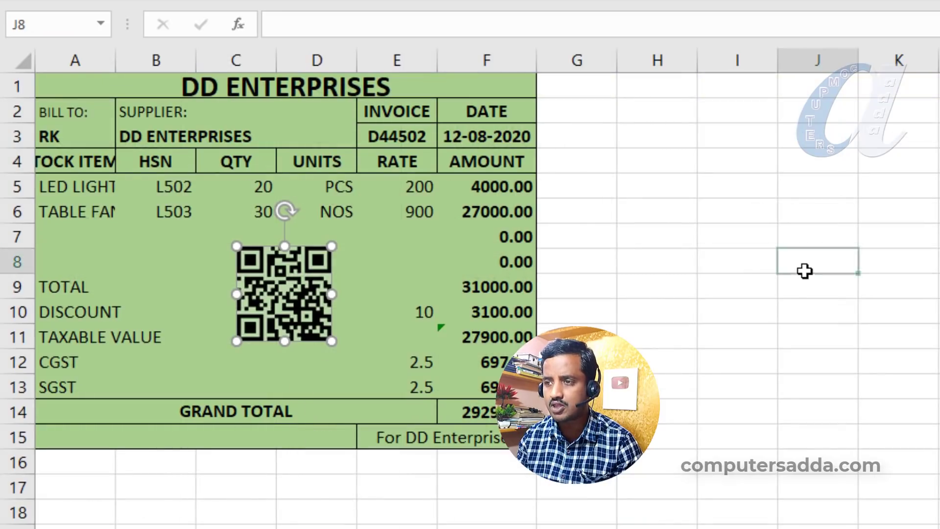
pyautogui.click(278, 280)
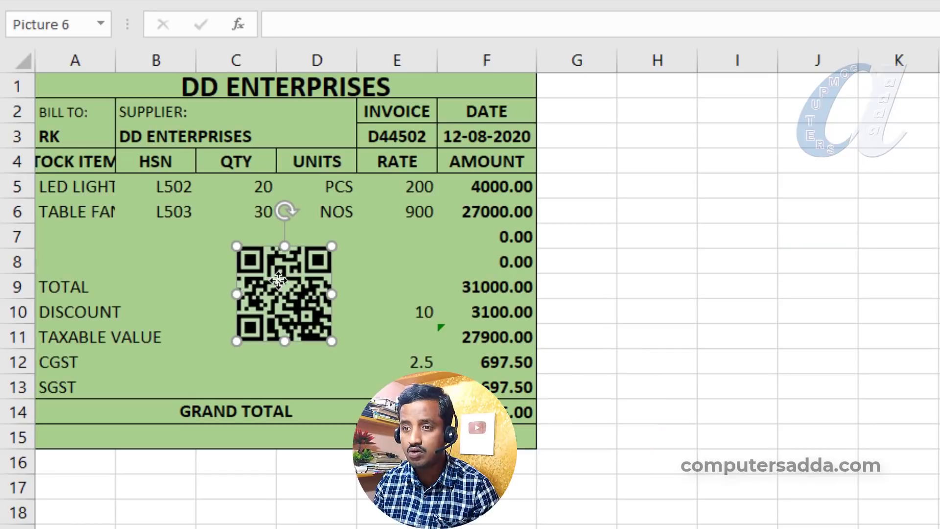
pyautogui.click(711, 230)
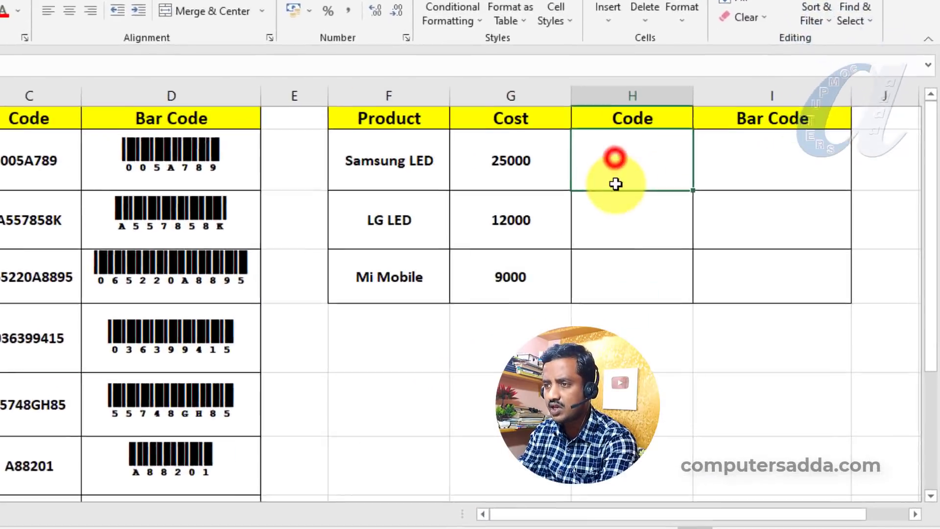
# Select the Code cells H2:H4 and enter 5A6786 for Samsung LED.
pyautogui.moveTo(684, 198); pyautogui.dragTo(684, 278)
pyautogui.click(590, 119)
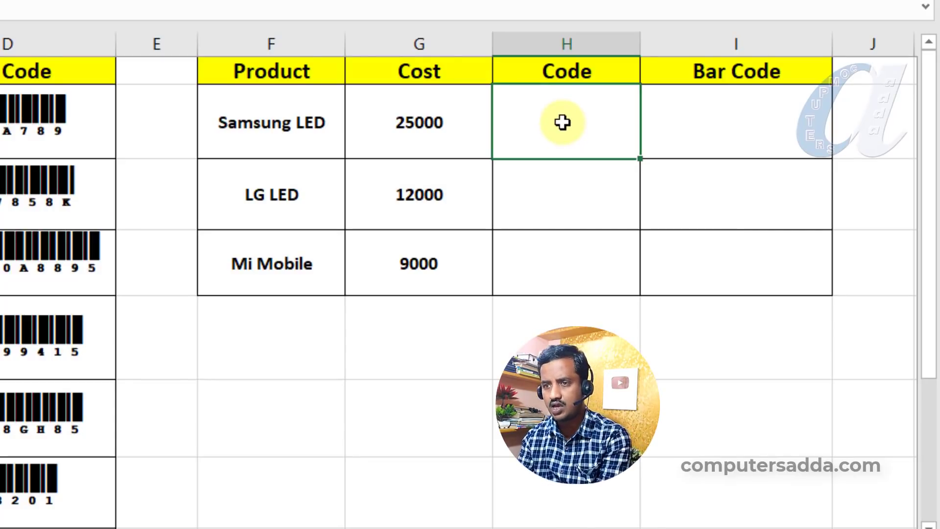
pyautogui.moveTo(282, 119); pyautogui.dragTo(552, 258)
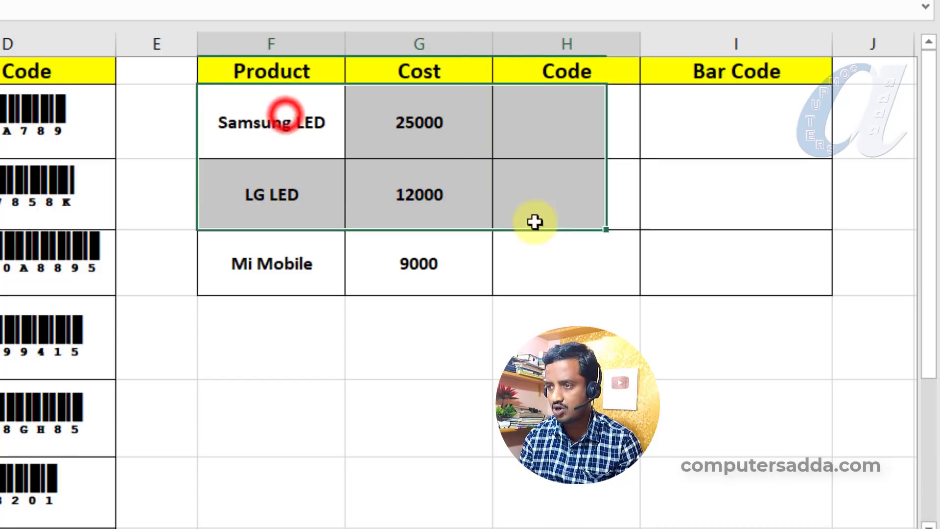
pyautogui.moveTo(258, 116); pyautogui.dragTo(258, 252)
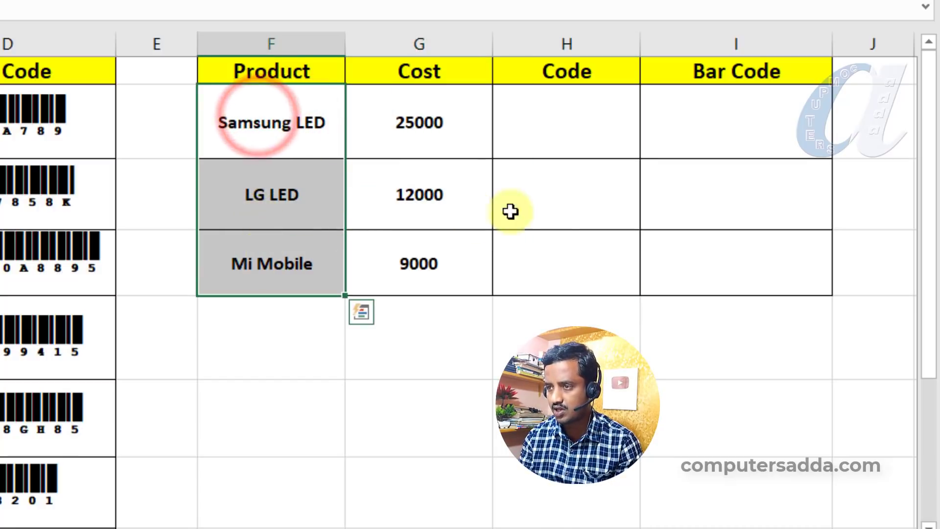
pyautogui.moveTo(549, 110); pyautogui.dragTo(551, 245)
pyautogui.click(537, 107)
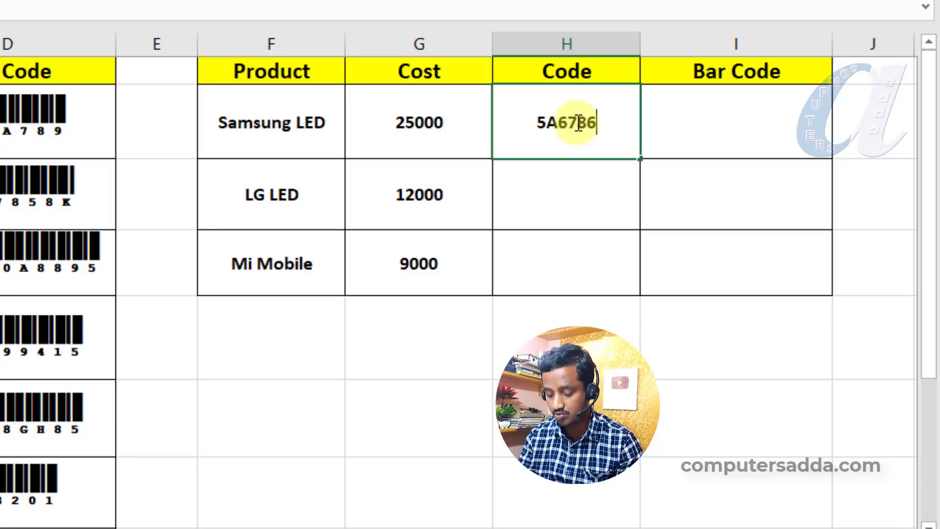
pyautogui.click(562, 162)
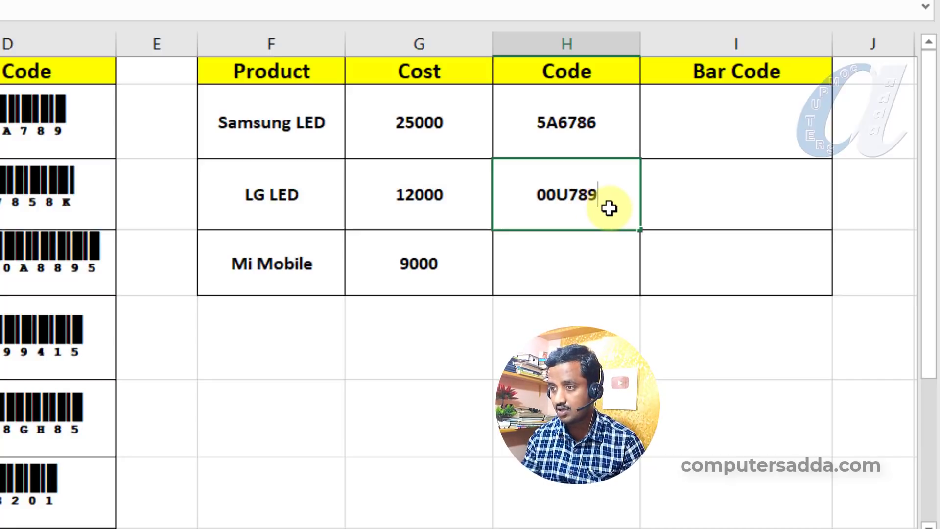
# Enter 00U789 for LG LED and 00589 for Mi Mobile, replacing a mistaken 855400.
pyautogui.press('Return')
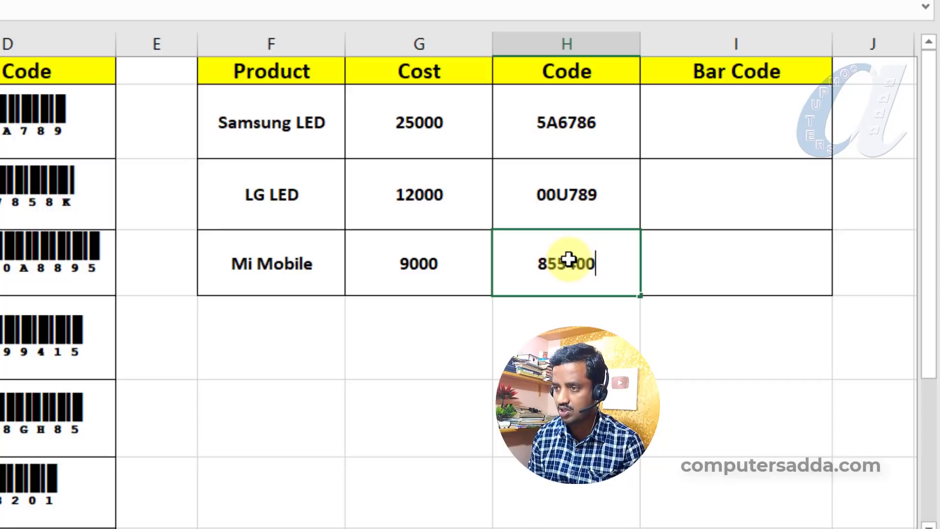
pyautogui.press('Return')
pyautogui.click(552, 273)
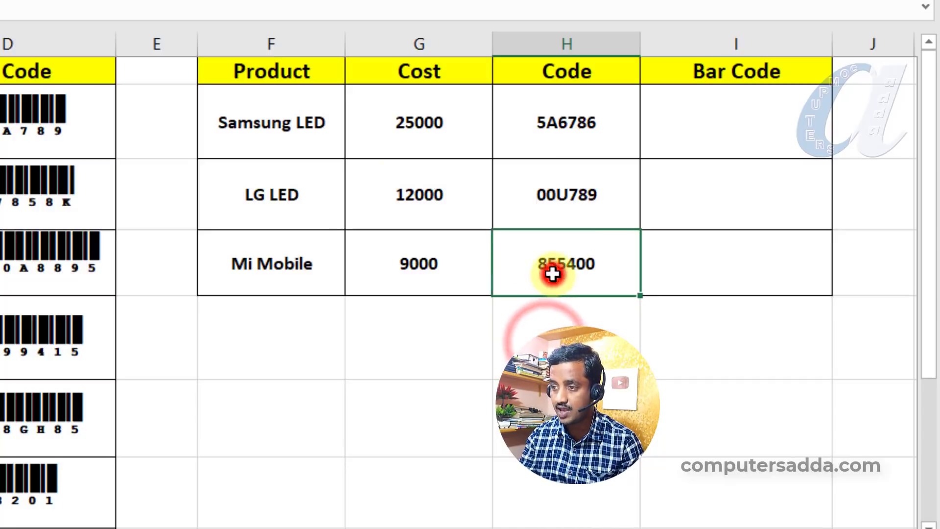
pyautogui.press('Delete')
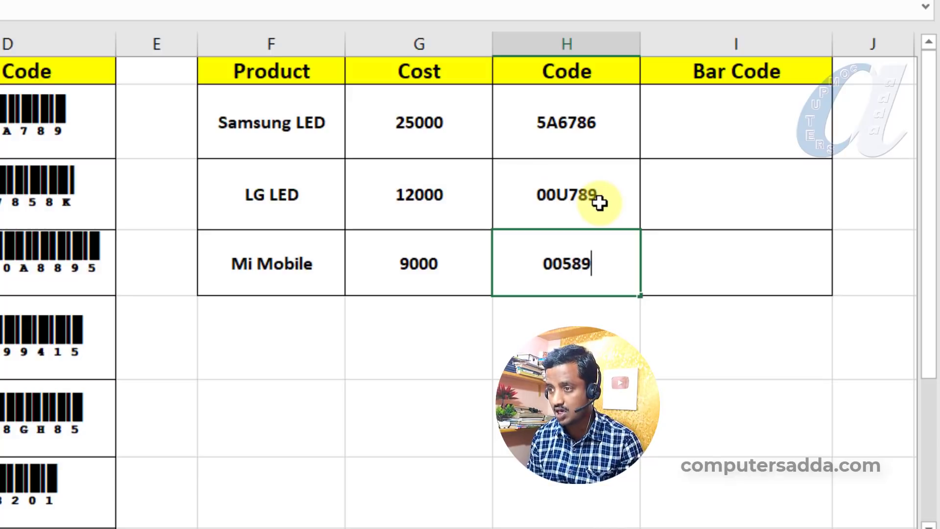
pyautogui.press('Return')
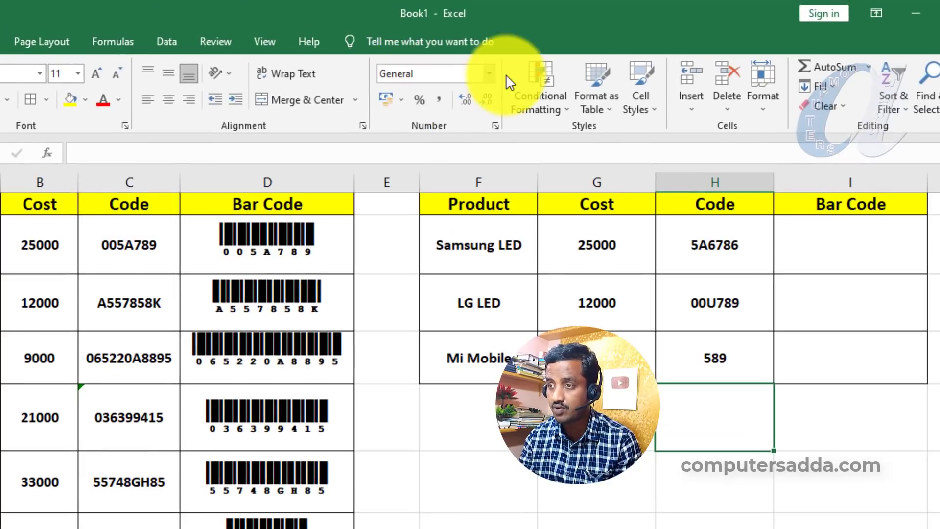
# Enter 00A678 as Mi Mobile's code in H4, then delete it so the cell is empty.
pyautogui.click(490, 74)
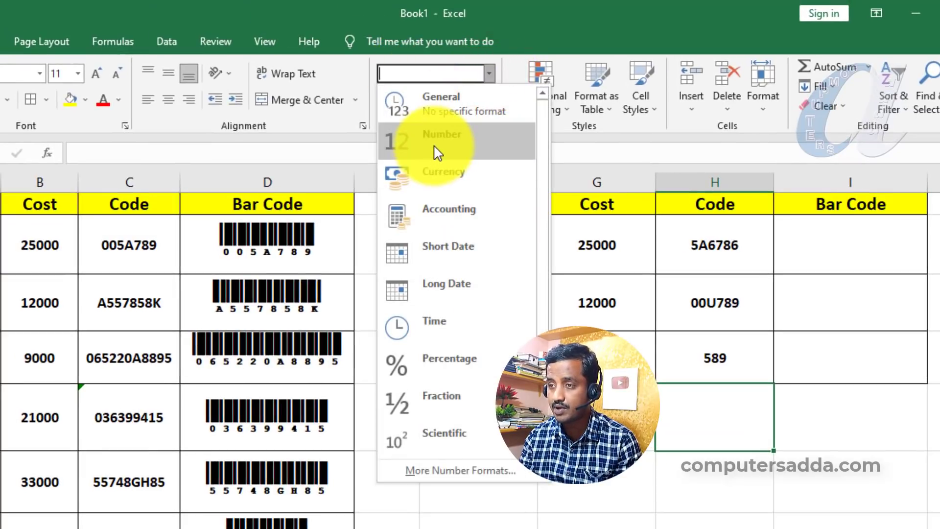
pyautogui.click(705, 357)
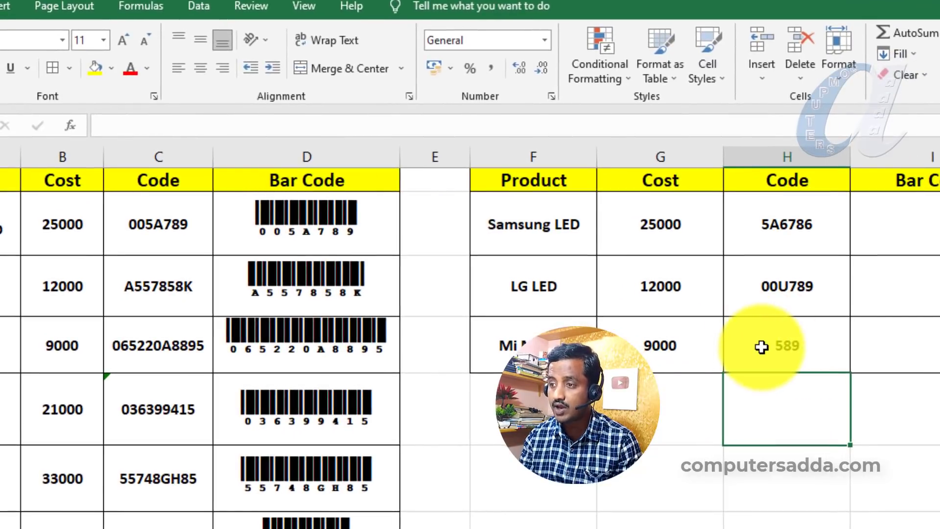
pyautogui.click(760, 346)
pyautogui.write('00A678')
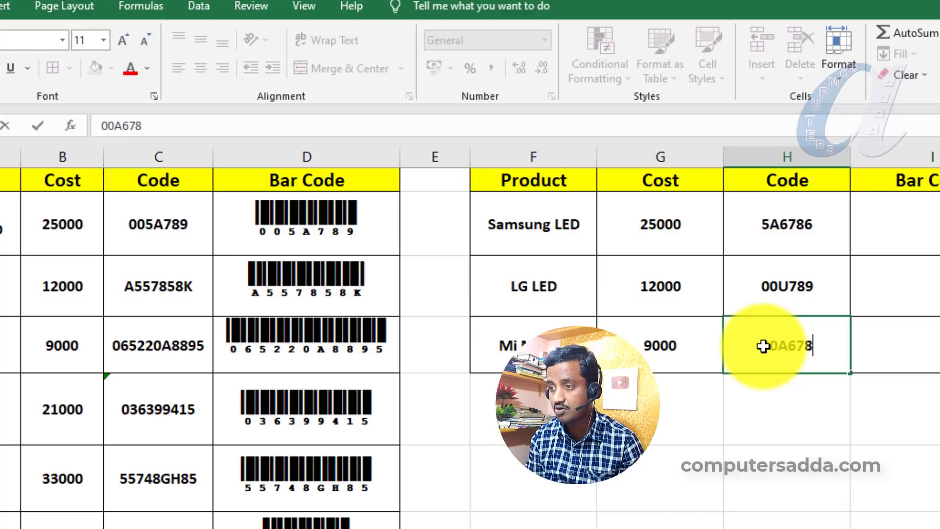
pyautogui.press('Return')
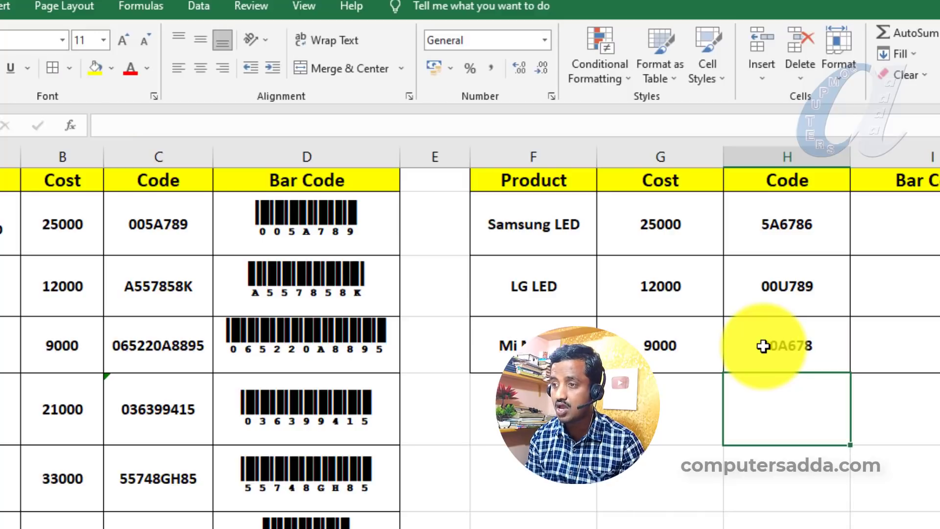
pyautogui.click(796, 355)
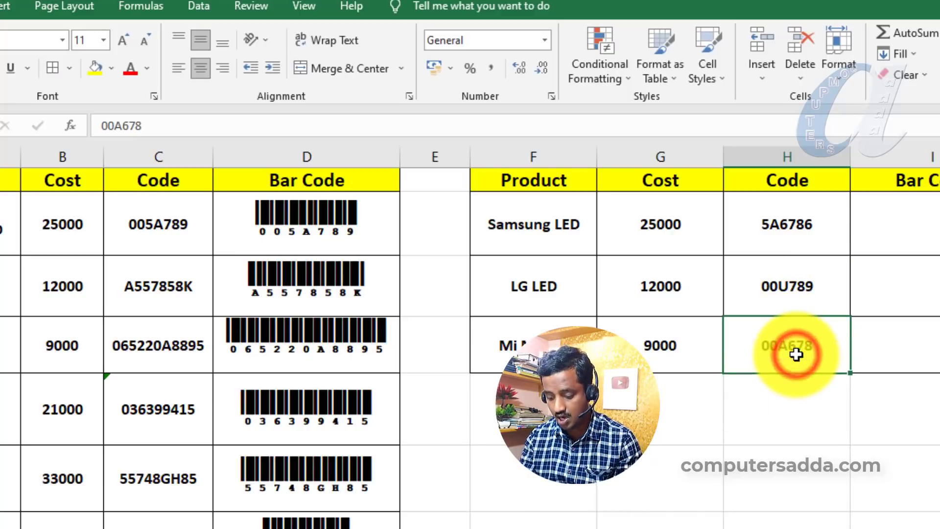
pyautogui.press('Delete')
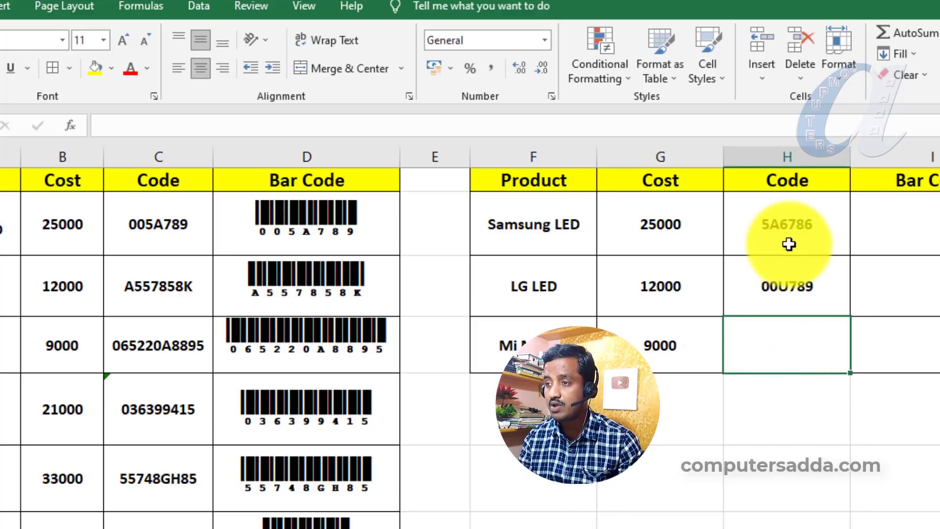
# Format the Code cells H2:H5 as Text.
pyautogui.moveTo(778, 227); pyautogui.dragTo(779, 414)
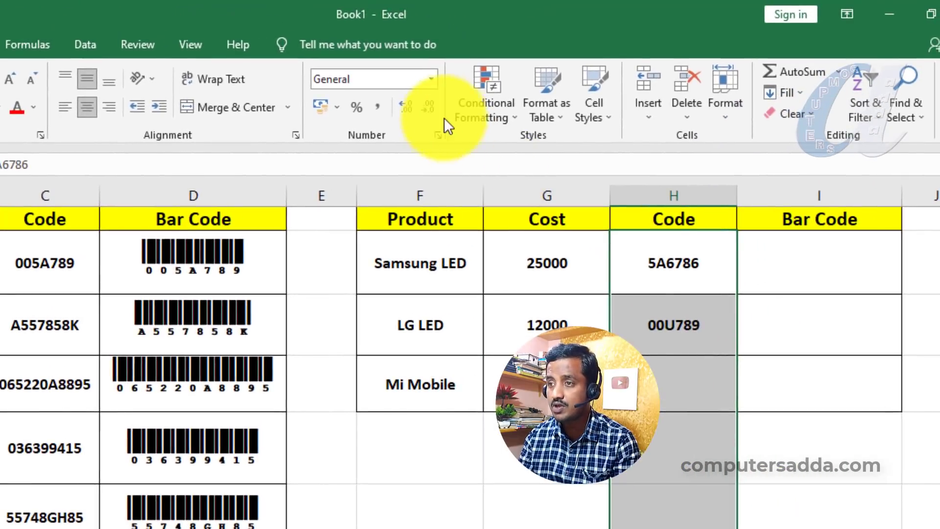
pyautogui.click(456, 70)
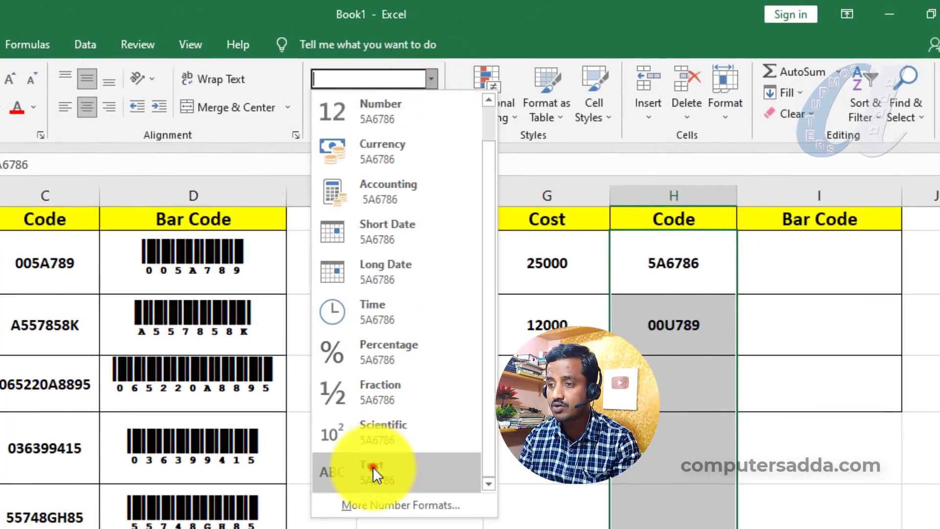
pyautogui.click(373, 471)
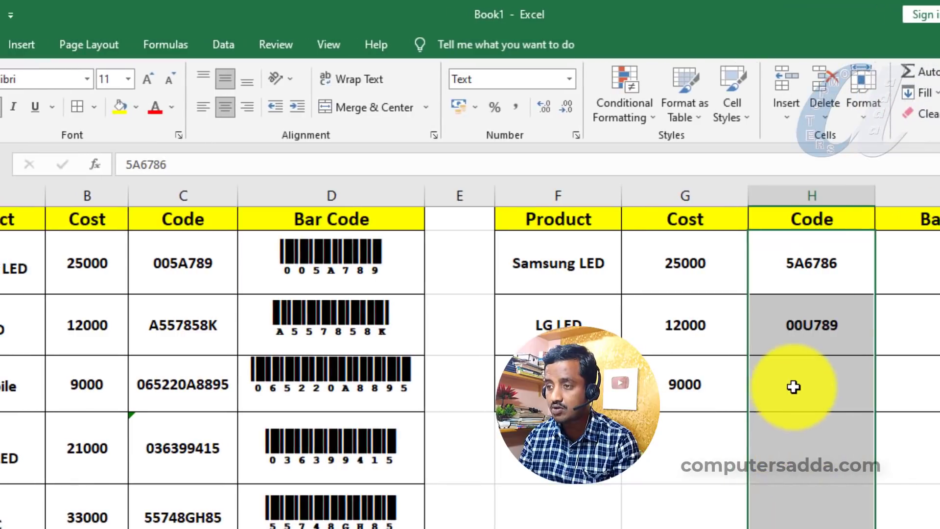
# Enter 0023400 as Mi Mobile's code in H4, keeping its leading zeros.
pyautogui.click(790, 383)
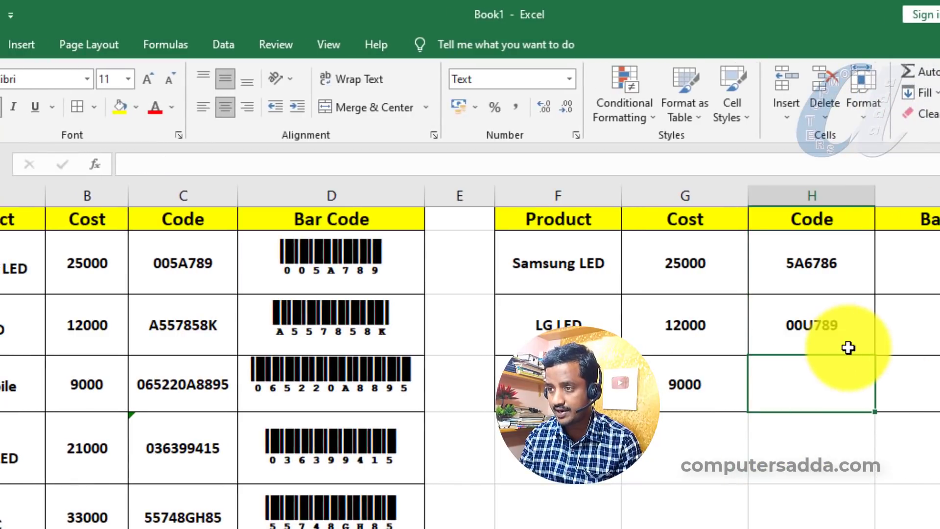
pyautogui.write('0023400')
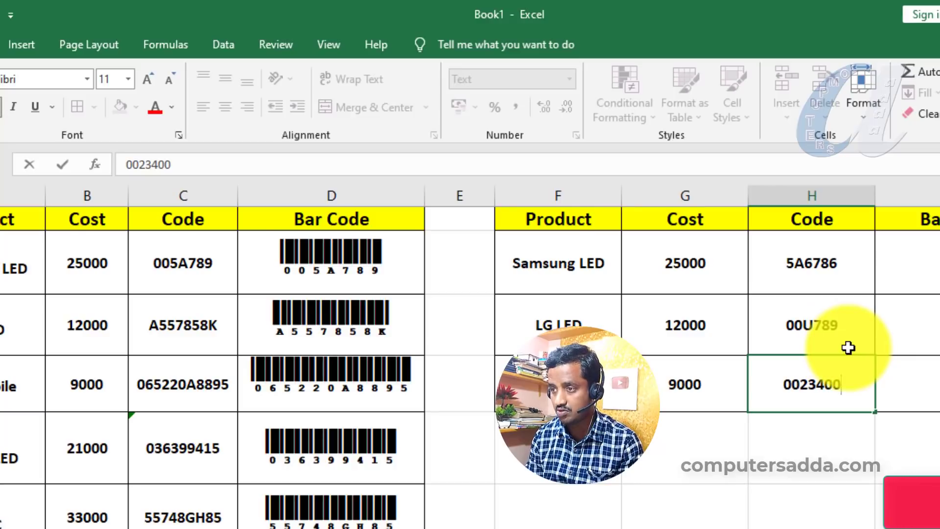
pyautogui.press('Return')
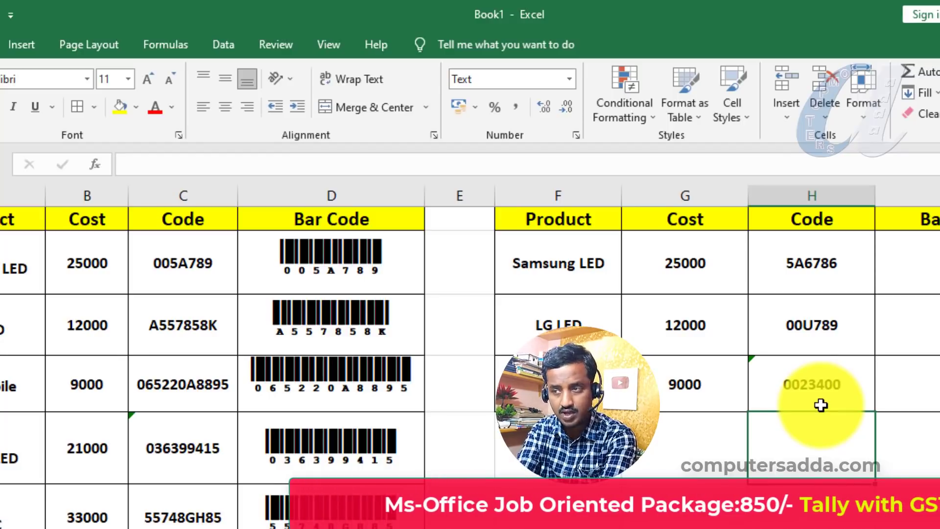
pyautogui.moveTo(810, 265); pyautogui.dragTo(811, 377)
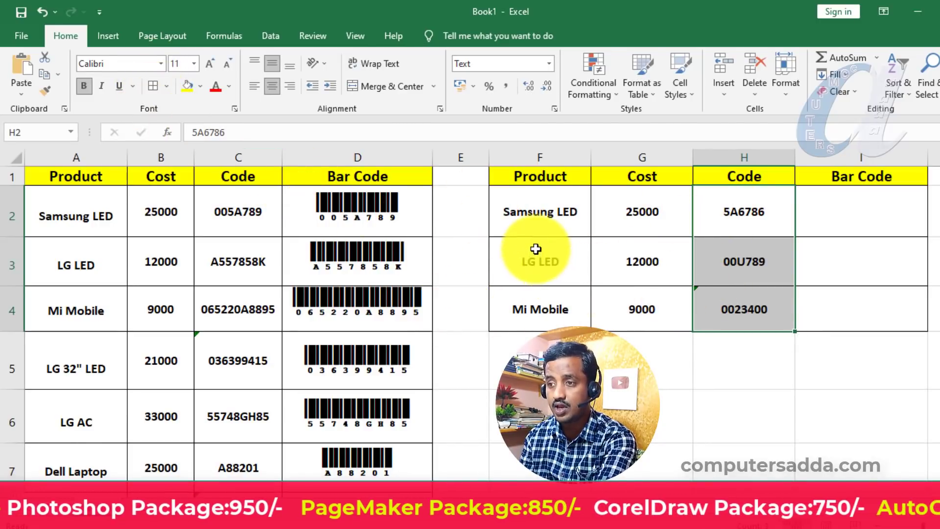
pyautogui.click(160, 63)
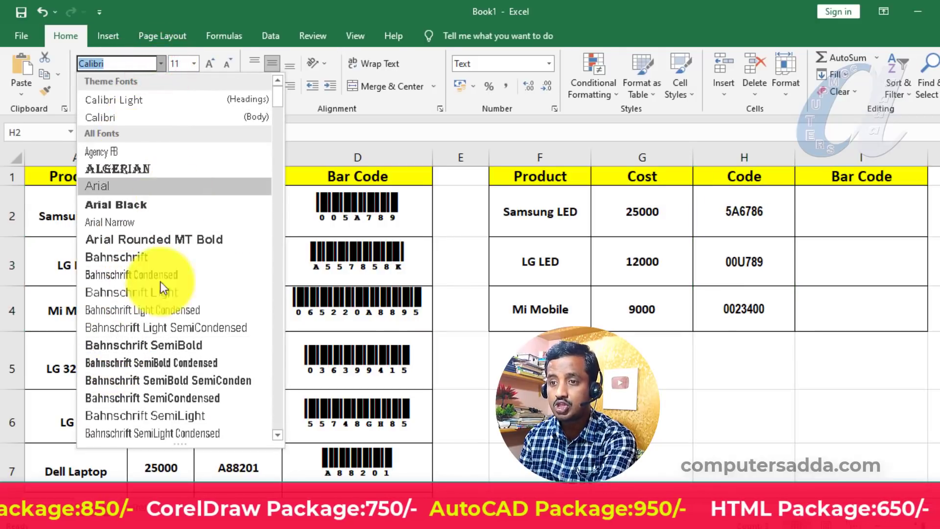
pyautogui.click(160, 61)
pyautogui.click(160, 61)
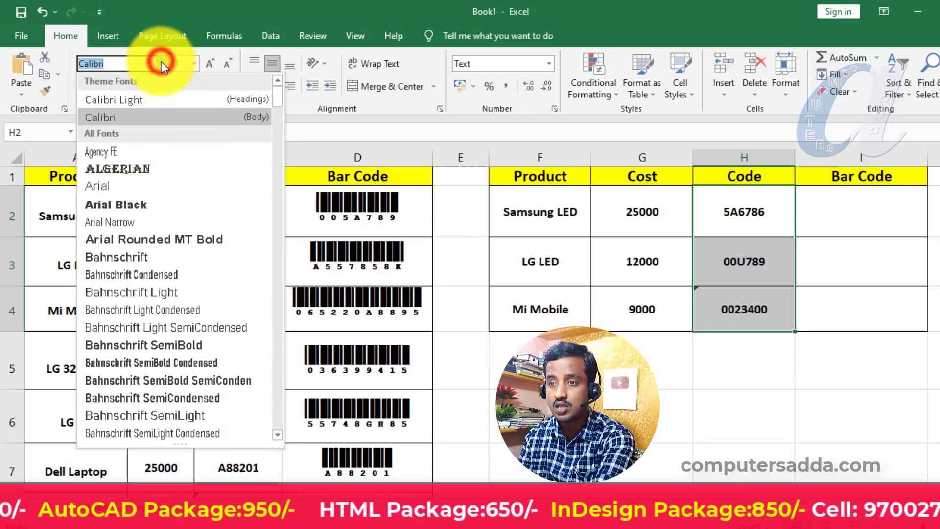
pyautogui.click(161, 61)
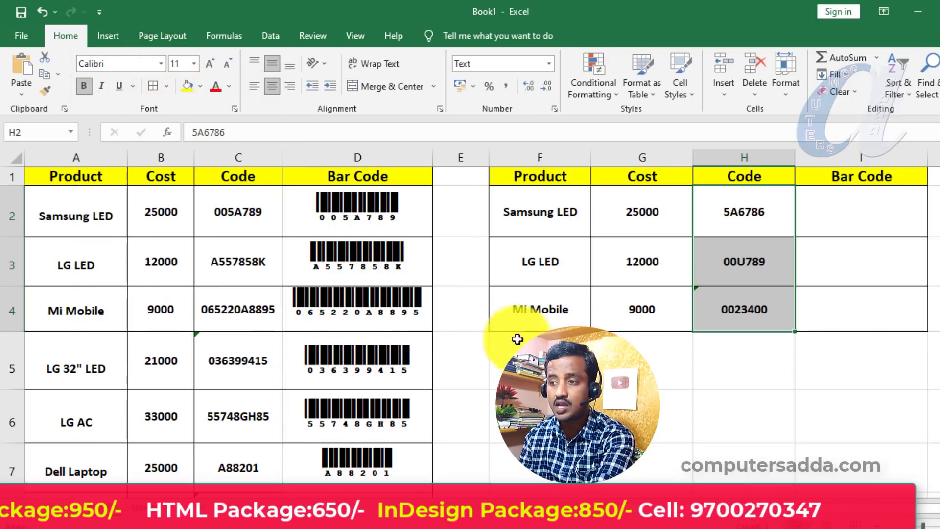
pyautogui.moveTo(716, 391); pyautogui.dragTo(733, 402)
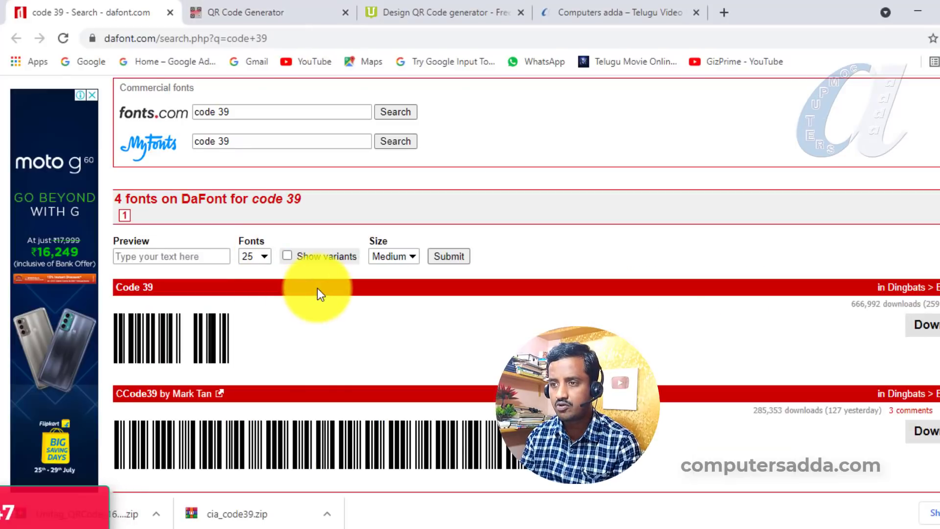
# Scroll dafont's Code 39 results to bring the CIA Code 39 download into view.
pyautogui.scroll(-5, 318, 288)
pyautogui.scroll(-1, 323, 282)
pyautogui.scroll(-4, 323, 281)
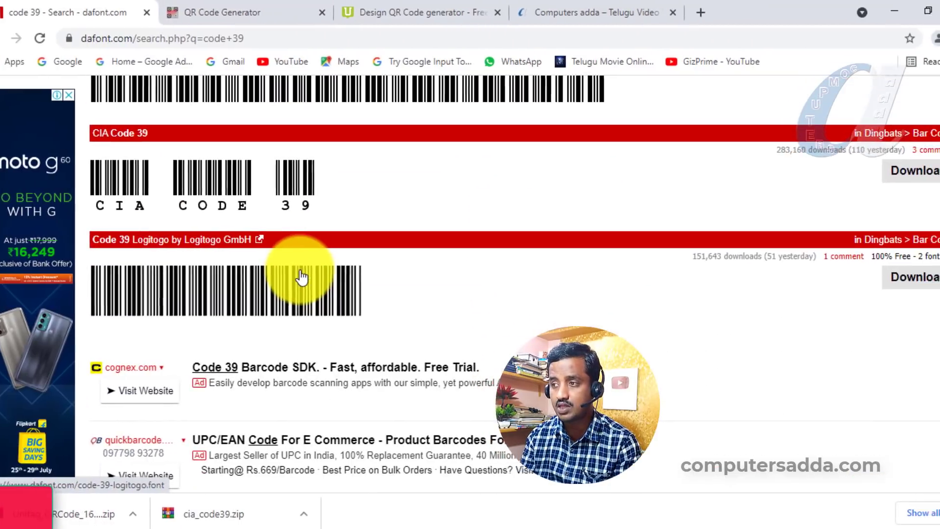
pyautogui.scroll(3, 301, 275)
pyautogui.scroll(3, 300, 278)
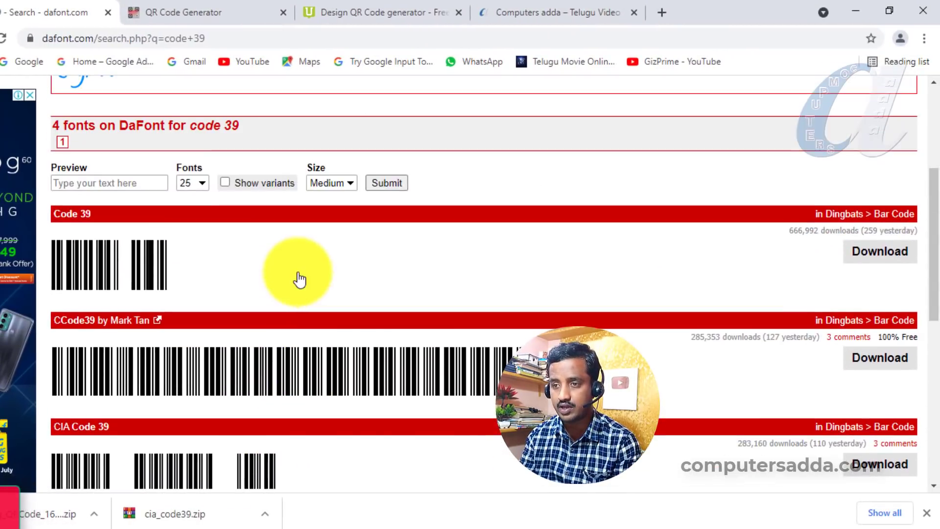
pyautogui.scroll(-3, 300, 276)
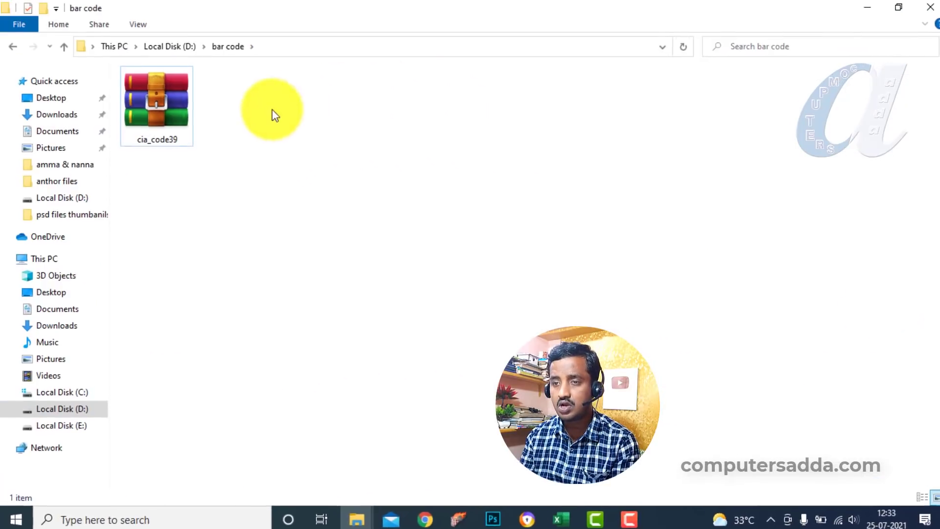
pyautogui.moveTo(79, 161)
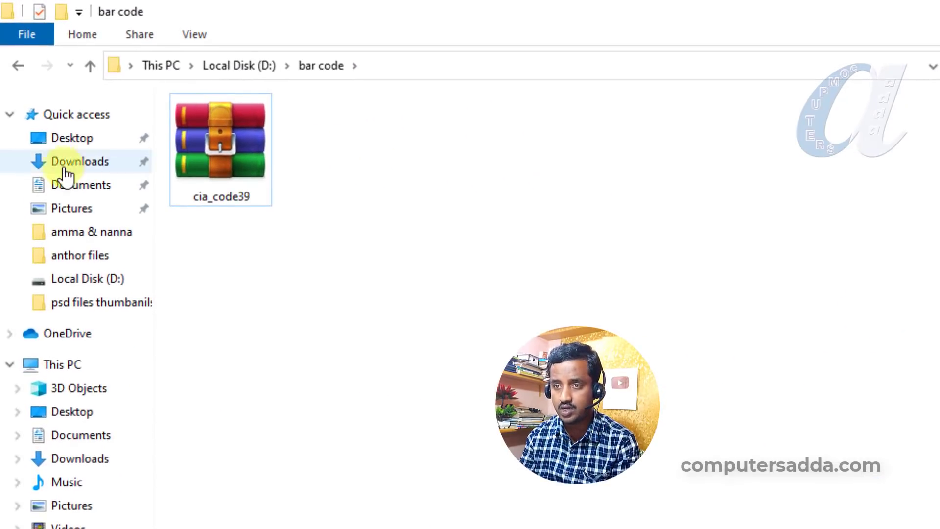
# Extract the cia_code39 archive into the bar code folder.
pyautogui.click(204, 163)
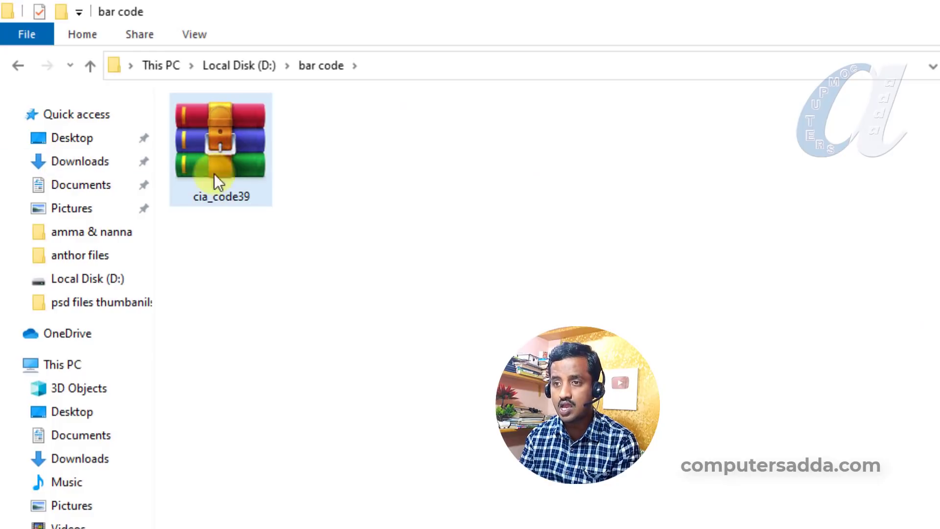
pyautogui.click(194, 135)
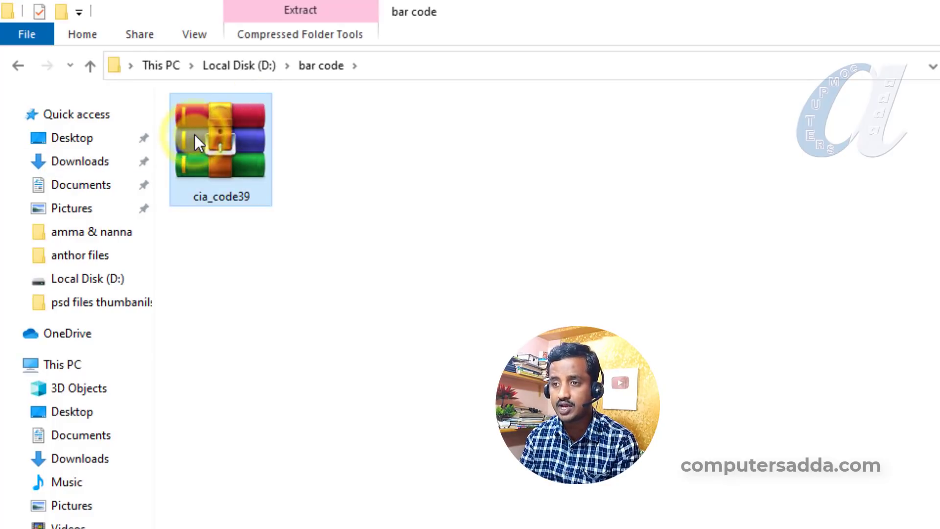
pyautogui.rightClick(194, 134)
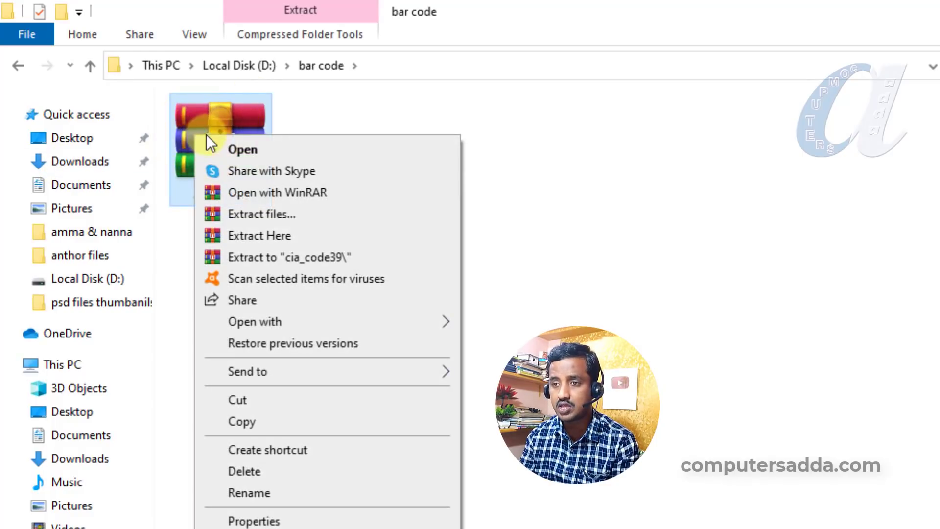
pyautogui.click(294, 237)
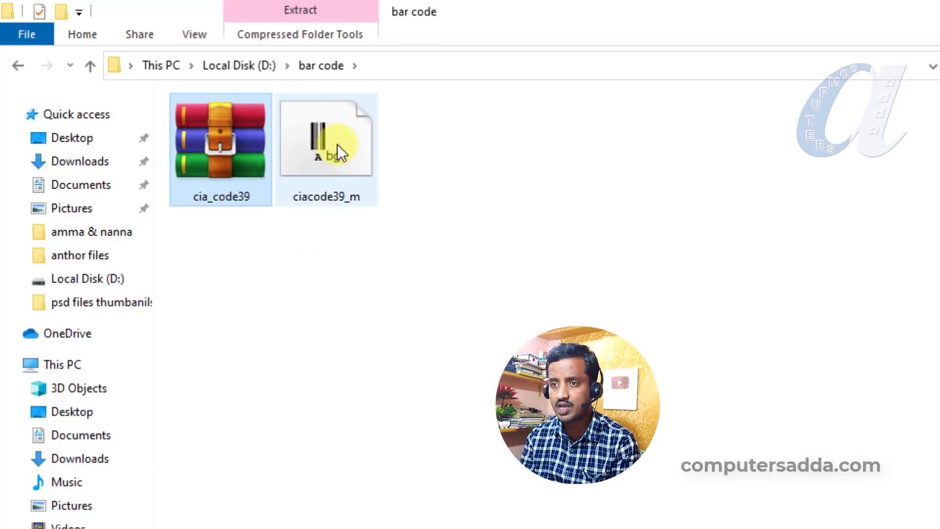
# Install the ciacode39_m font, replacing the already installed copy.
pyautogui.click(421, 148)
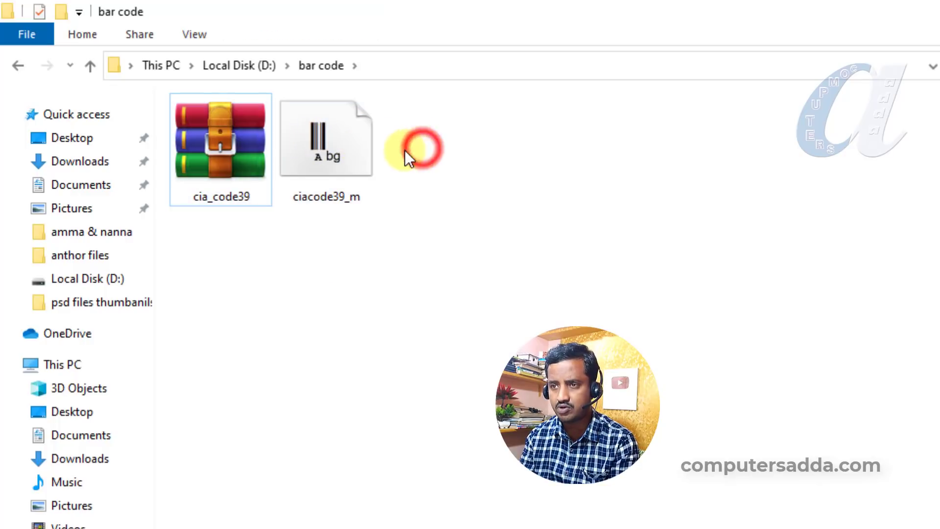
pyautogui.click(321, 128)
pyautogui.rightClick(319, 129)
pyautogui.click(356, 211)
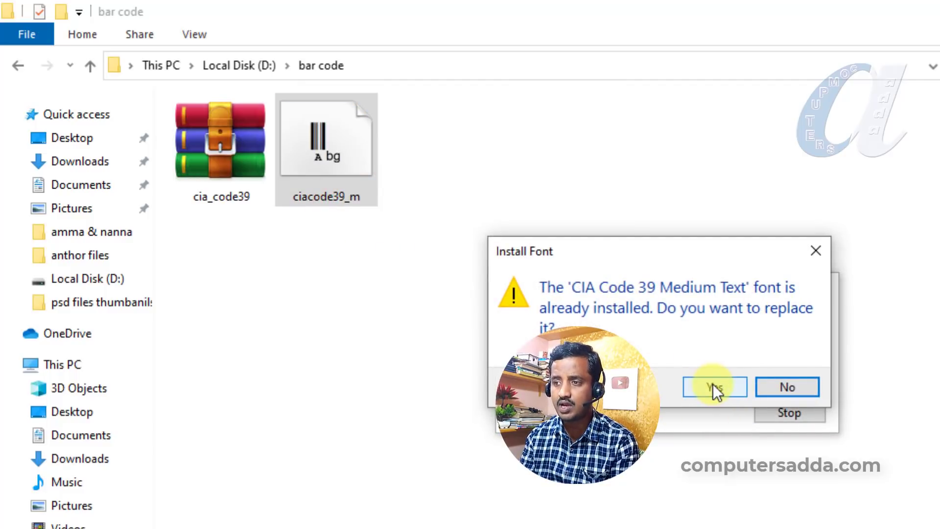
pyautogui.click(713, 386)
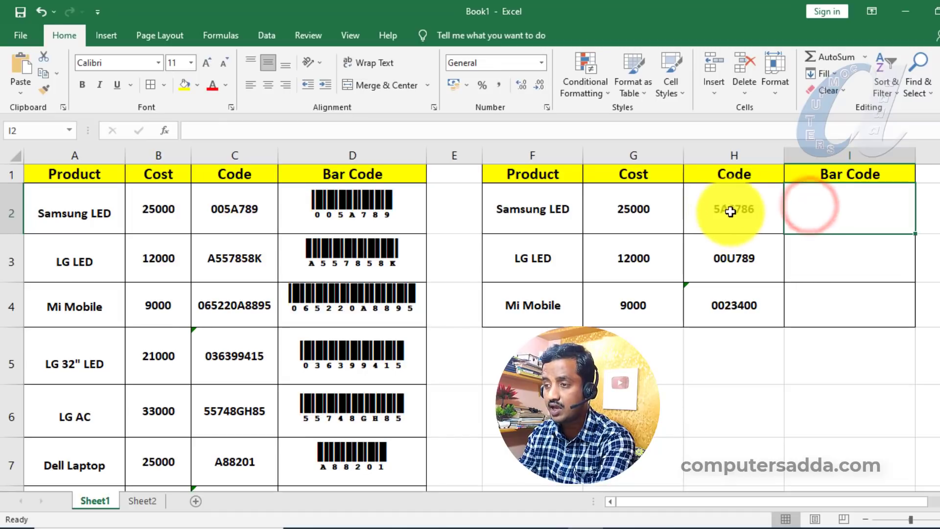
# Apply the CIA Code 39 Medium font to the codes in H2:H4.
pyautogui.moveTo(730, 212); pyautogui.dragTo(733, 303)
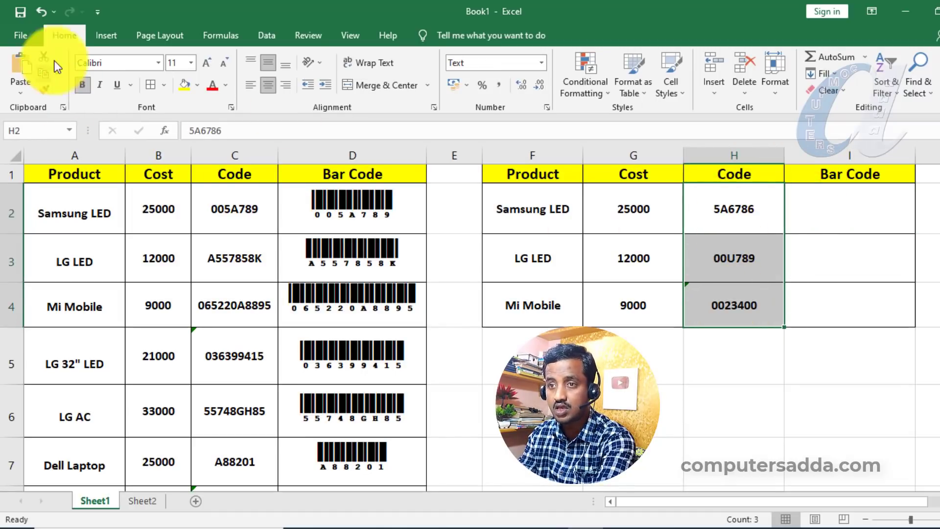
pyautogui.click(157, 61)
pyautogui.scroll(-5, 201, 167)
pyautogui.scroll(-4, 201, 169)
pyautogui.scroll(-3, 230, 161)
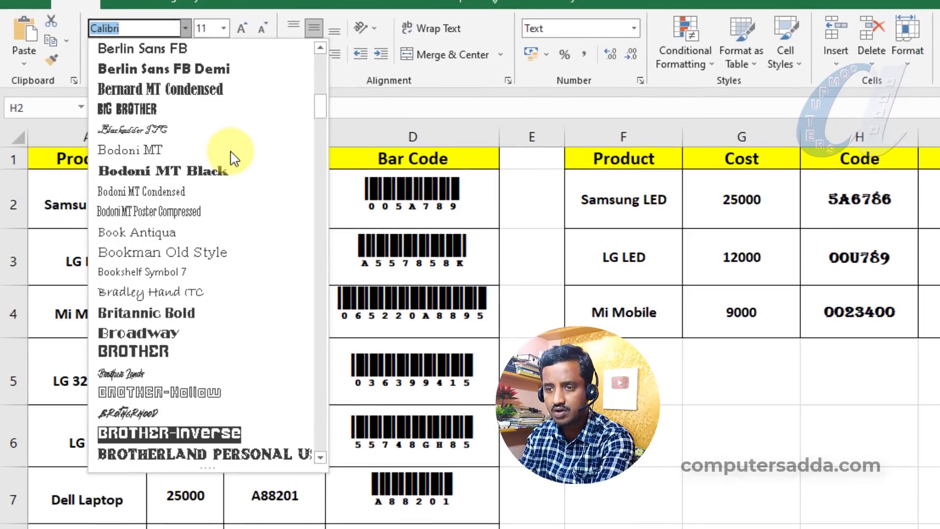
pyautogui.scroll(-1, 230, 159)
pyautogui.scroll(-3, 220, 195)
pyautogui.scroll(-1, 209, 223)
pyautogui.scroll(-3, 208, 218)
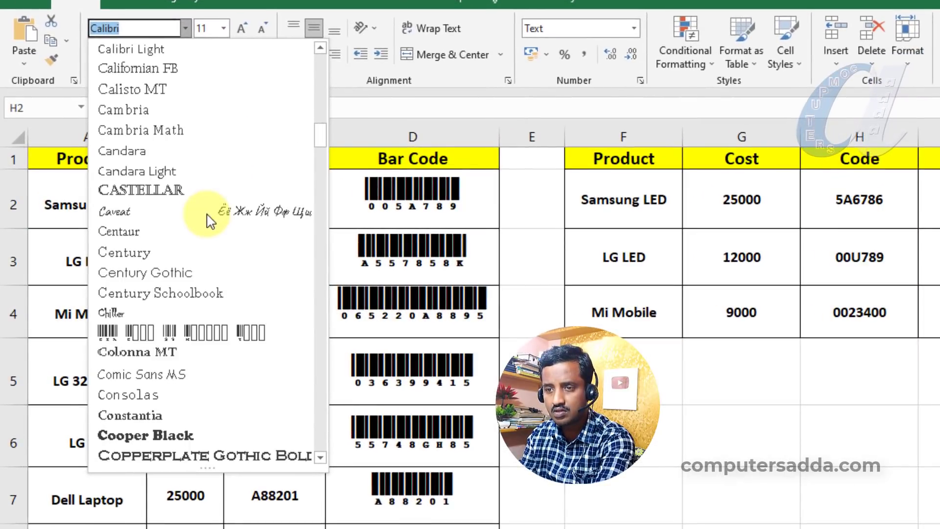
pyautogui.click(168, 333)
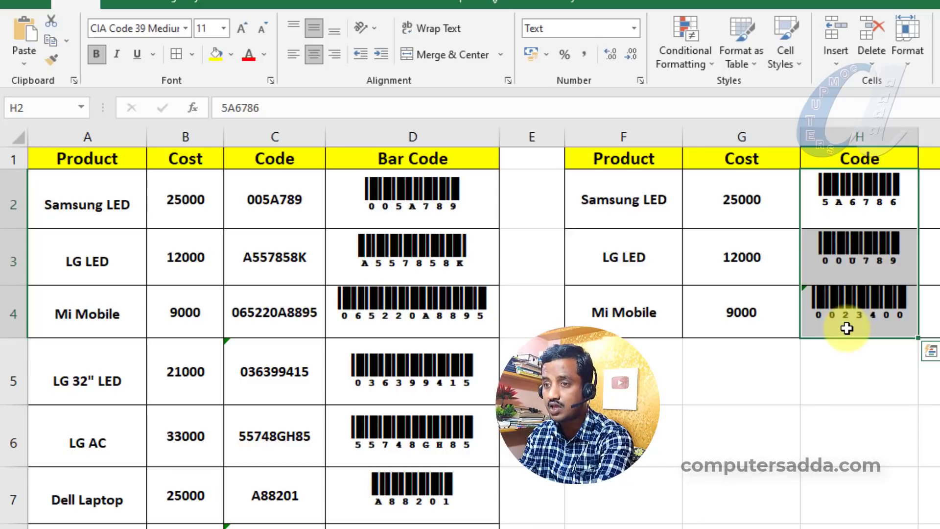
# Test code 88552 in C2 to watch the barcode update, then undo with Ctrl+Z.
pyautogui.click(257, 210)
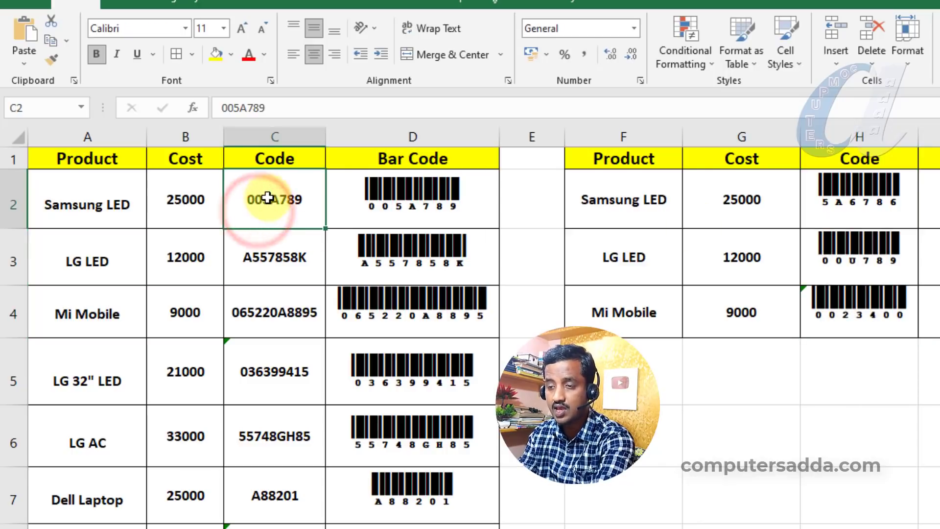
pyautogui.write('88552')
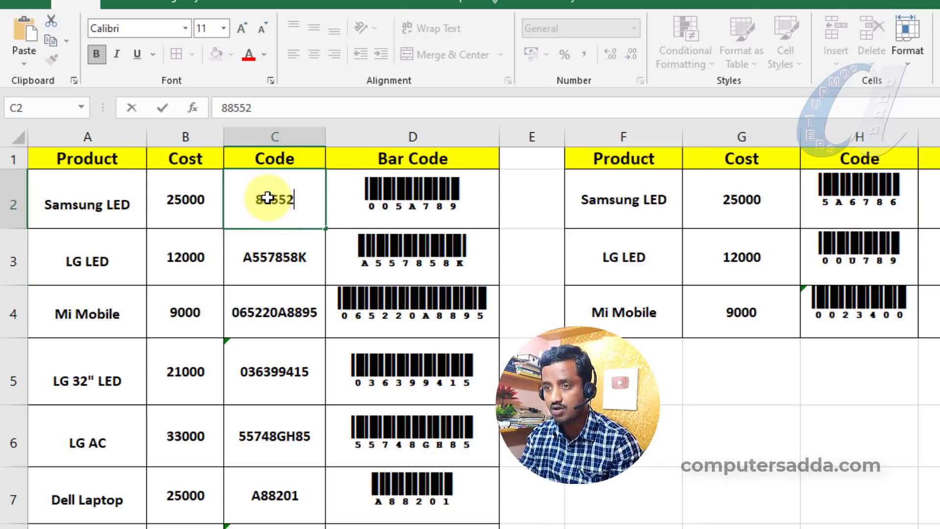
pyautogui.press('Return')
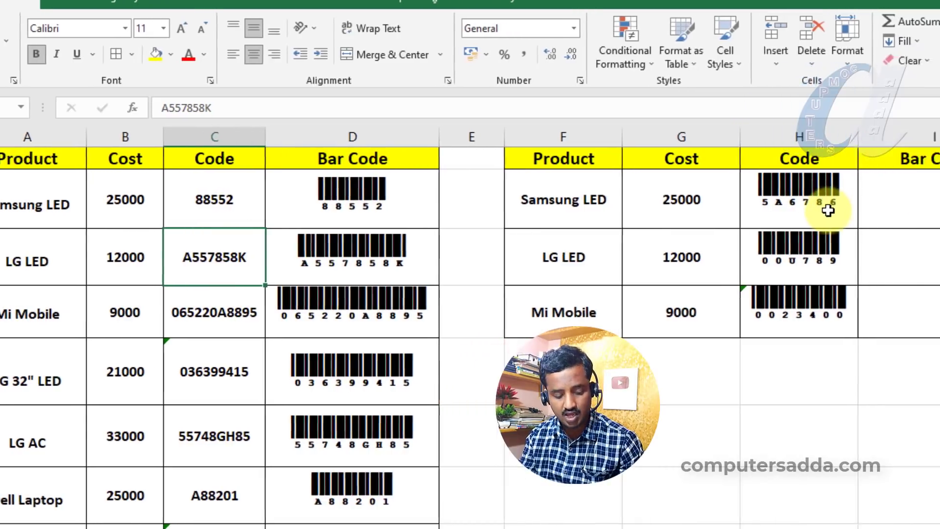
pyautogui.hotkey('ctrl', 'z')
pyautogui.hotkey('ctrl', 'z')
# Enter the formula =H2 in Bar Code cell I2.
pyautogui.click(833, 210)
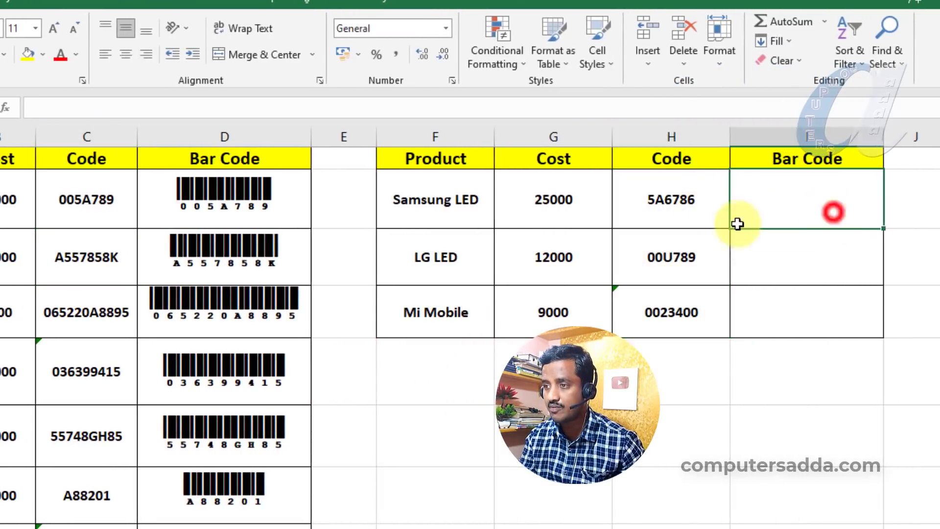
pyautogui.moveTo(666, 200); pyautogui.dragTo(663, 322)
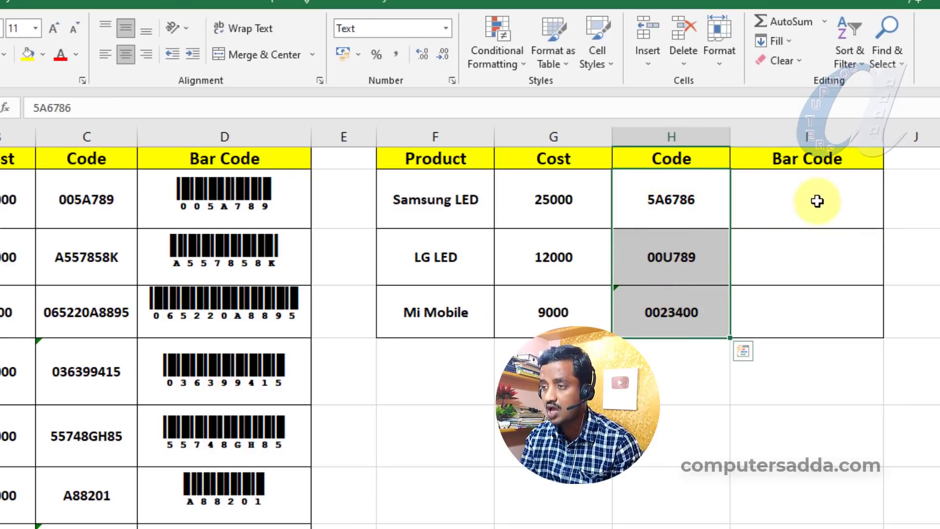
pyautogui.moveTo(810, 195); pyautogui.dragTo(806, 301)
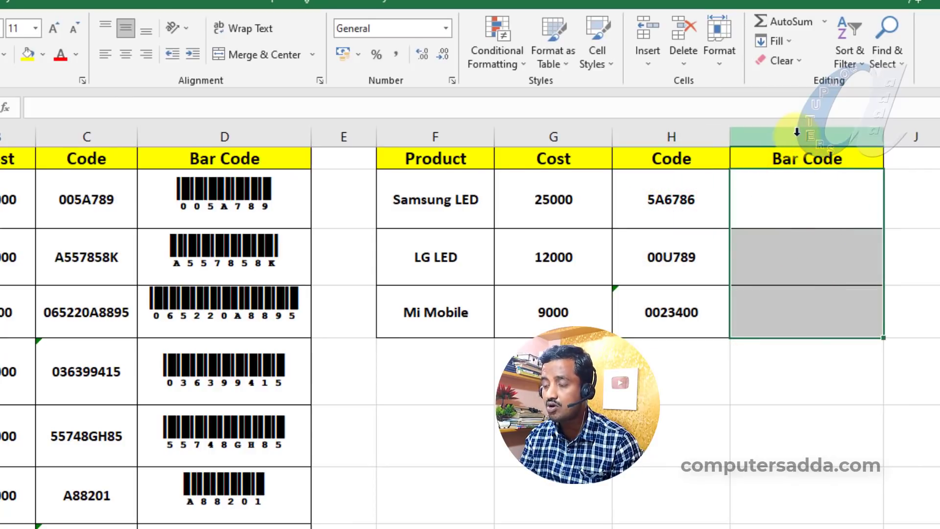
pyautogui.click(789, 202)
pyautogui.write('=')
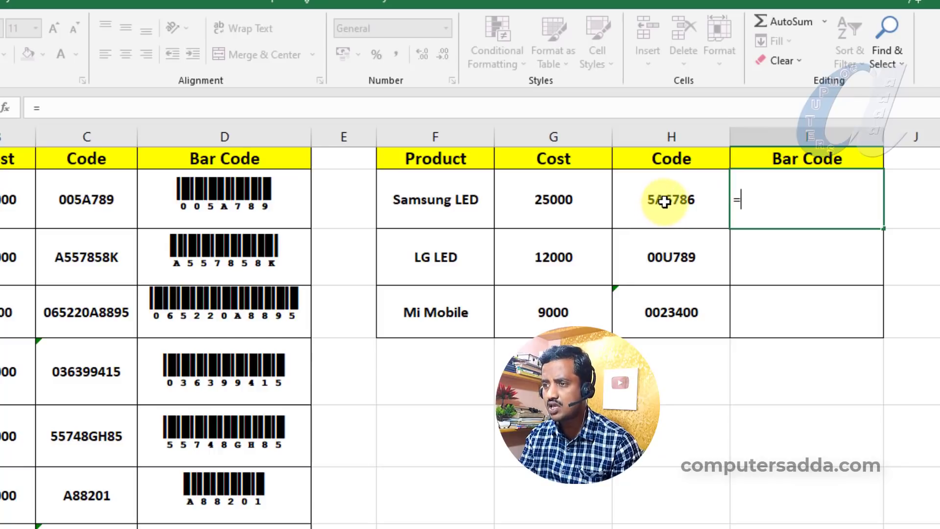
pyautogui.click(664, 201)
pyautogui.press('Return')
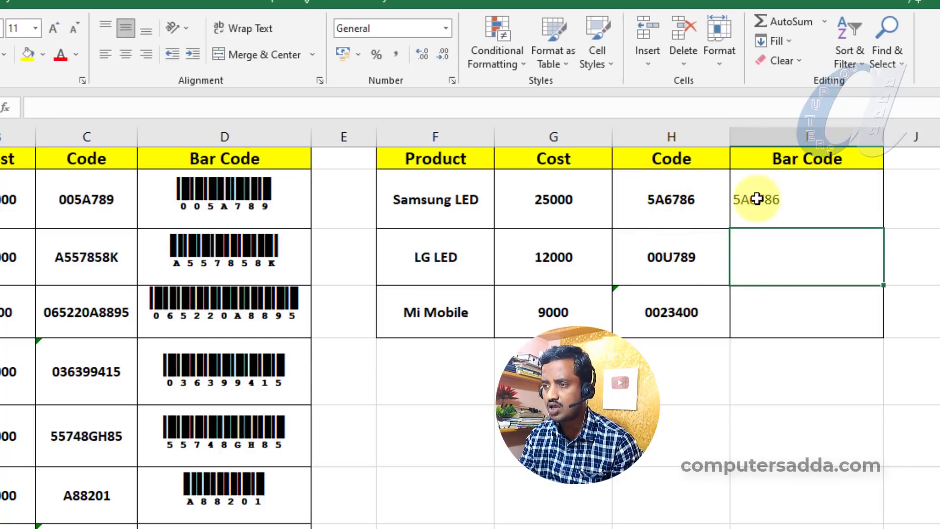
# Fill the =H2 formula down through I3 and I4.
pyautogui.click(757, 200)
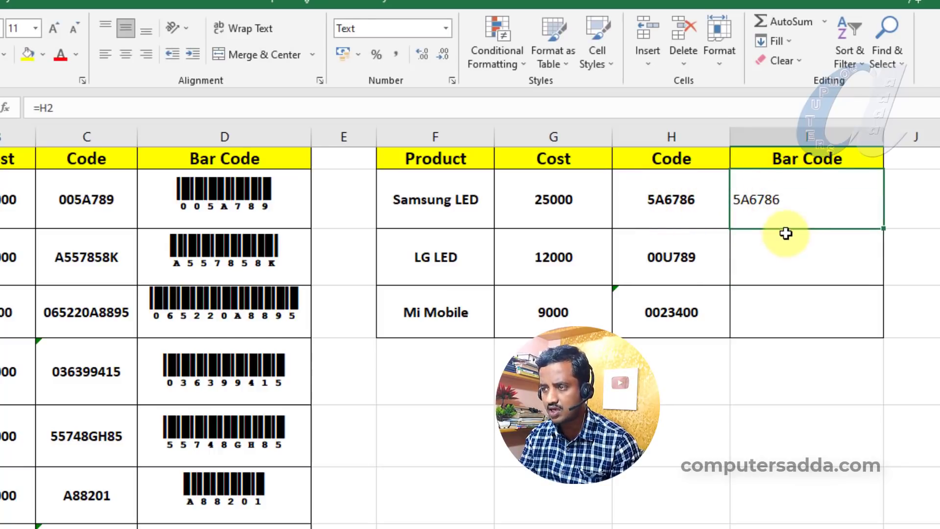
pyautogui.moveTo(884, 229); pyautogui.dragTo(874, 338)
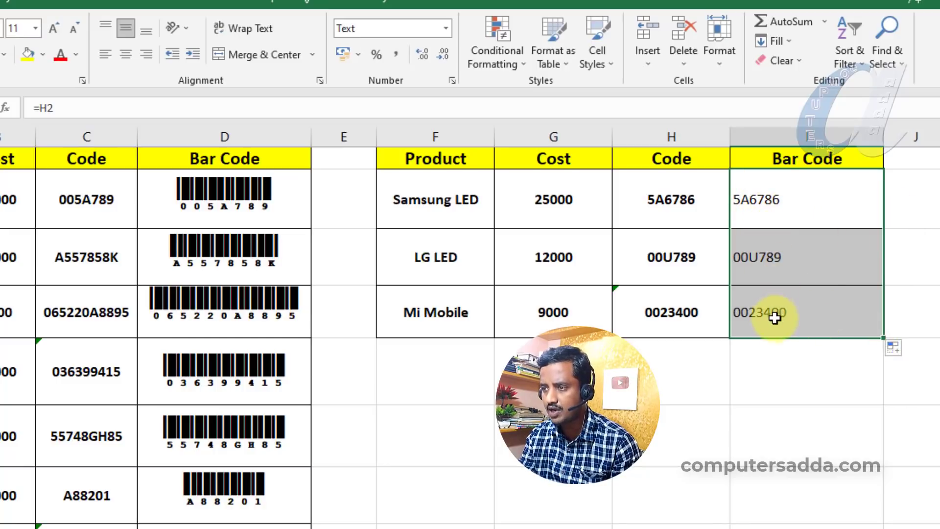
pyautogui.moveTo(807, 189); pyautogui.dragTo(805, 321)
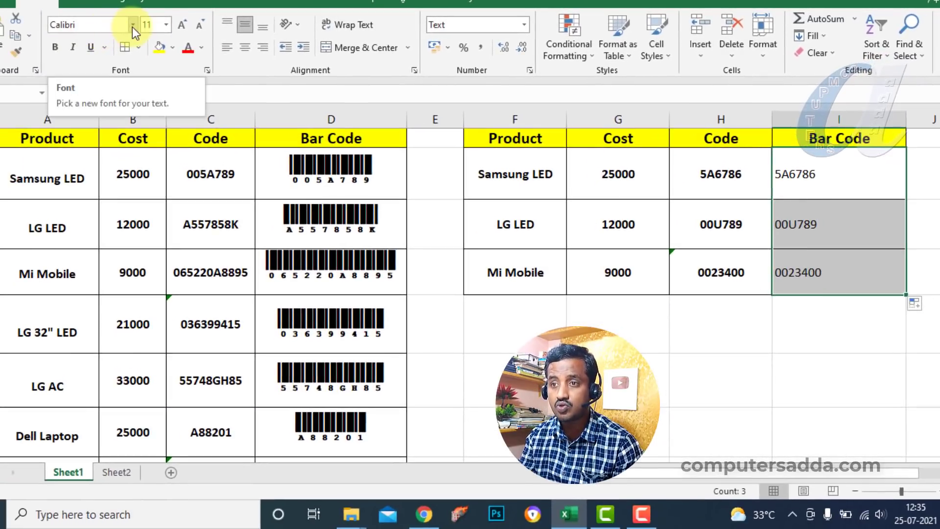
# Format I2:I4 in CIA Code 39 font, centred and not bold, so the codes show as barcodes.
pyautogui.click(132, 24)
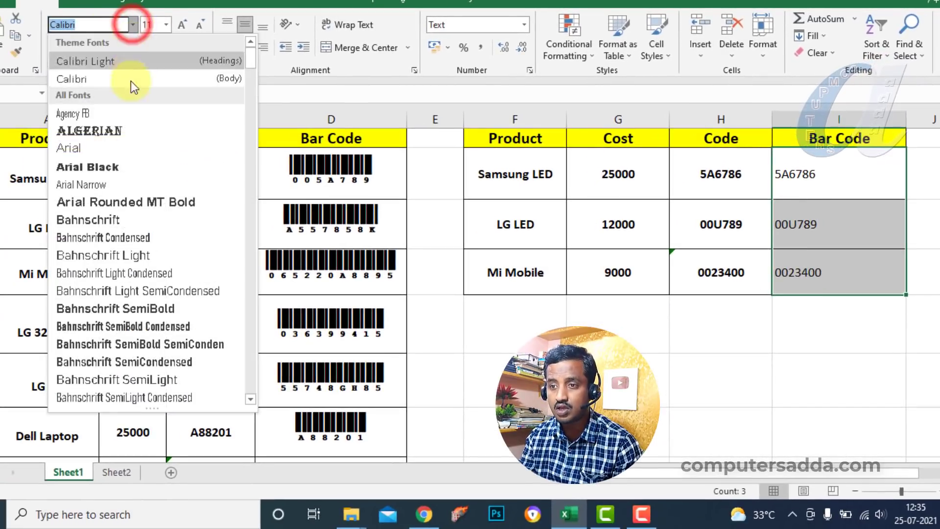
pyautogui.scroll(-5, 131, 84)
pyautogui.scroll(-8, 150, 327)
pyautogui.click(150, 343)
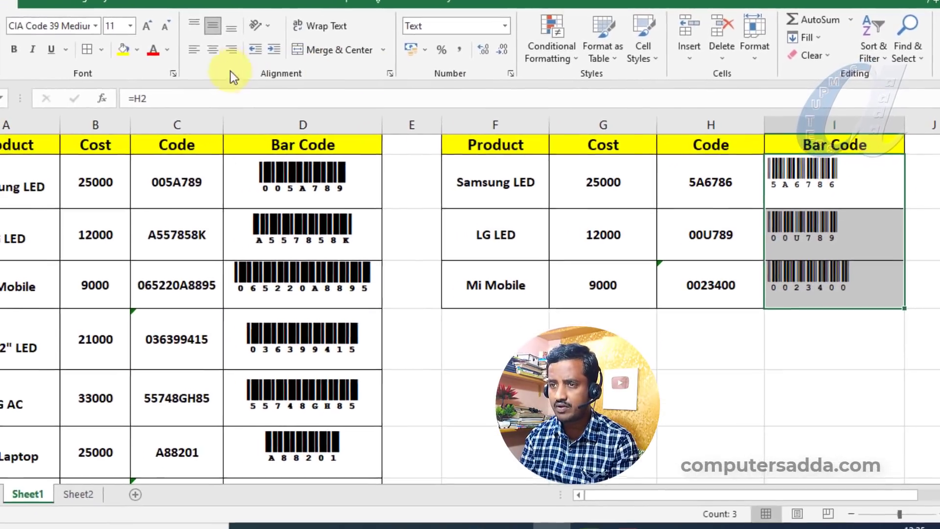
pyautogui.click(219, 45)
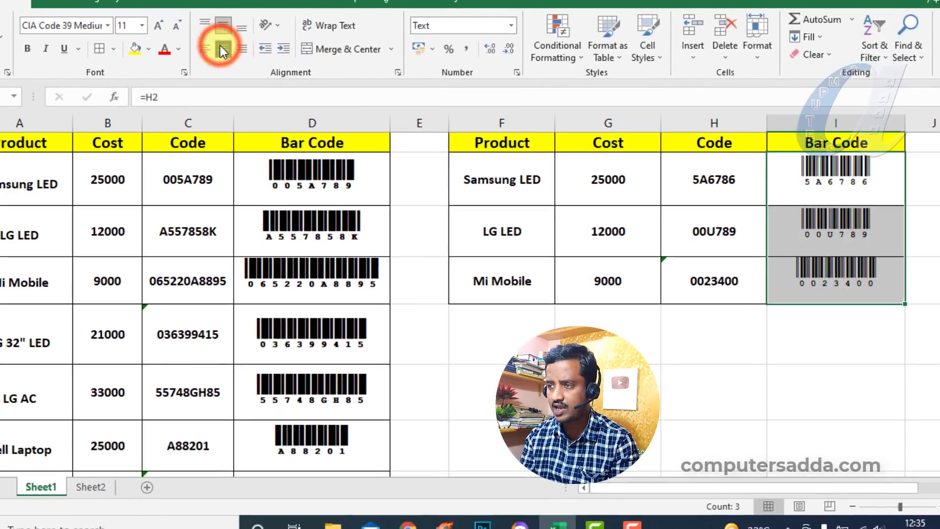
pyautogui.click(27, 48)
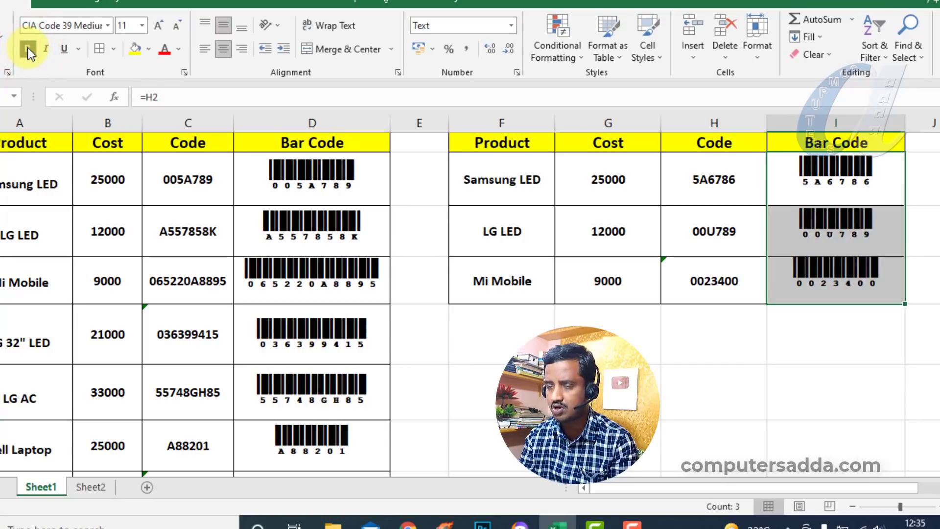
pyautogui.click(28, 48)
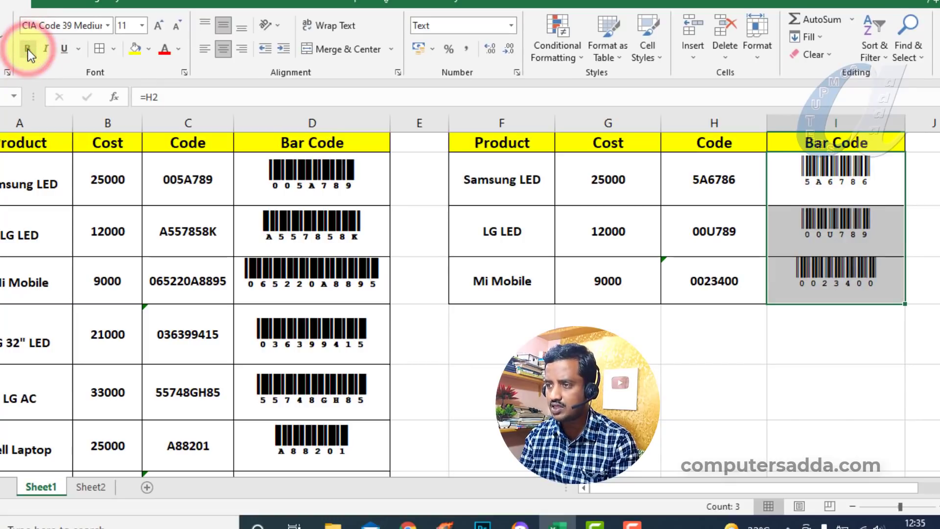
pyautogui.click(697, 183)
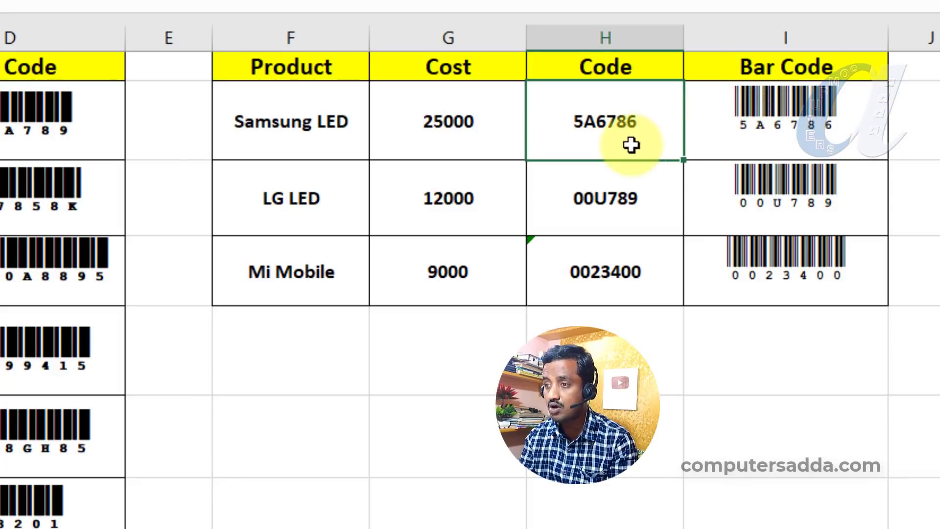
# Change Samsung LED's code in H2 to A0098.
pyautogui.click(585, 125)
pyautogui.write('A0098')
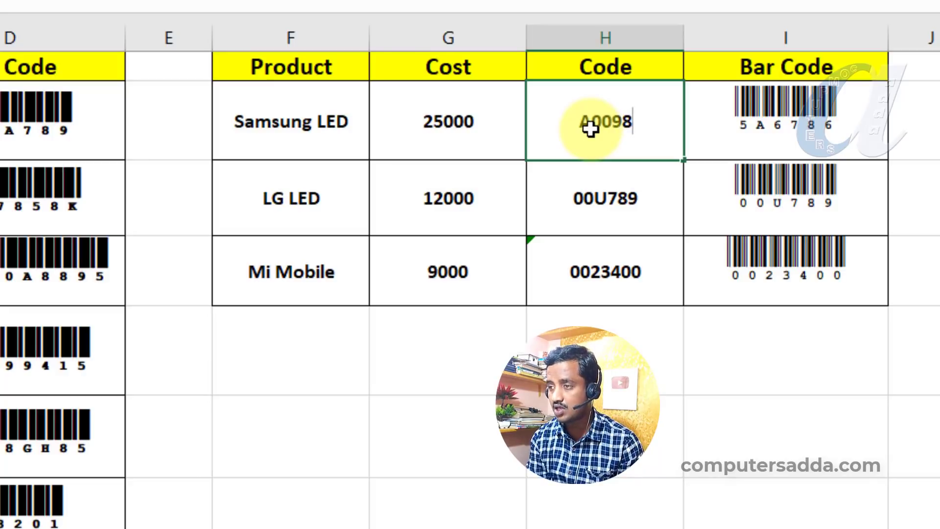
pyautogui.press('Return')
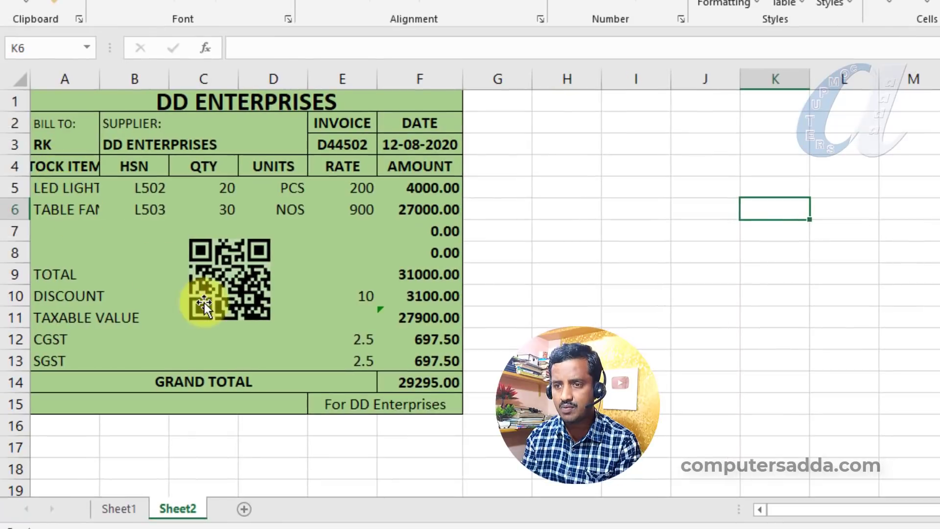
# Delete the existing QR code picture from the DD Enterprises invoice.
pyautogui.click(225, 267)
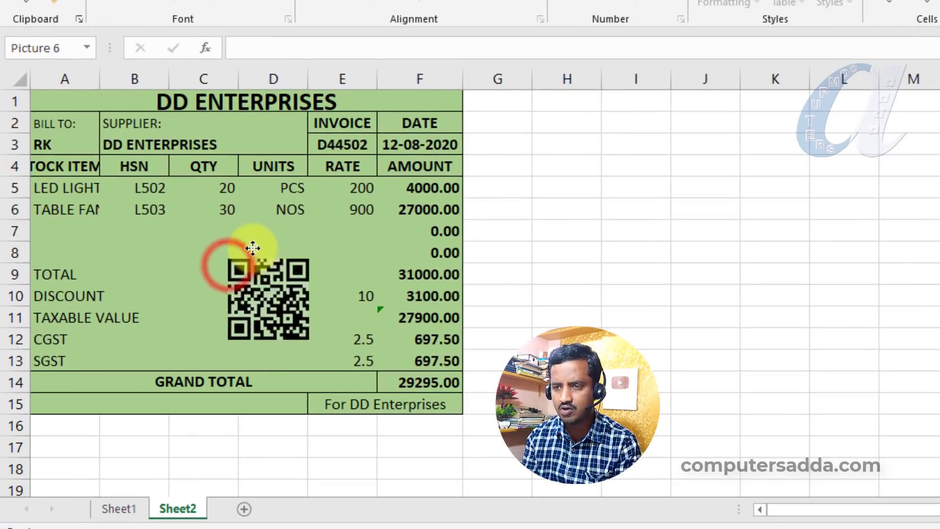
pyautogui.moveTo(197, 266); pyautogui.dragTo(257, 277)
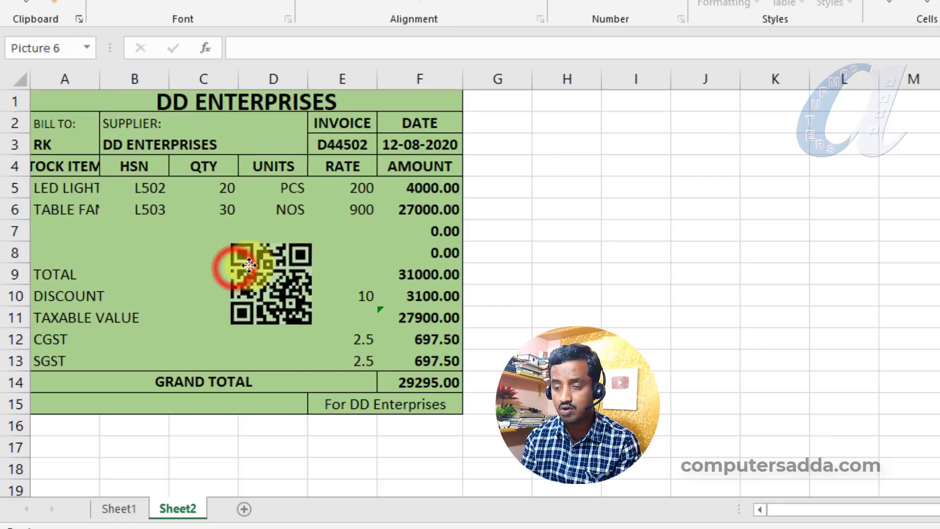
pyautogui.press('Delete')
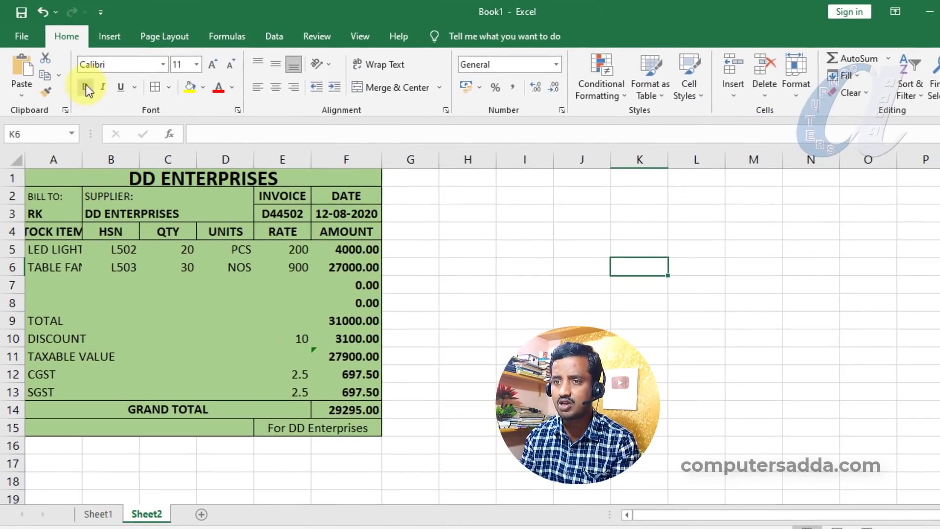
# Search the Office add-ins store for QR add-ins.
pyautogui.click(110, 35)
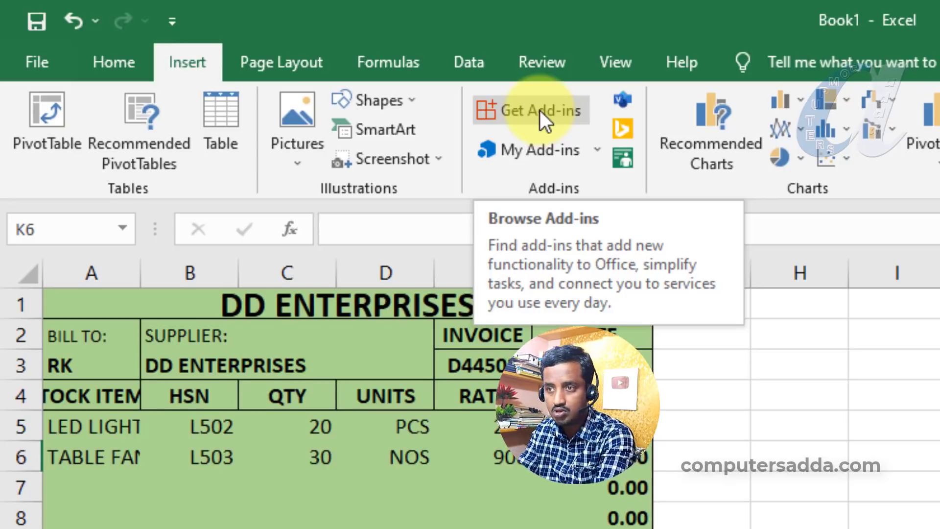
pyautogui.click(539, 110)
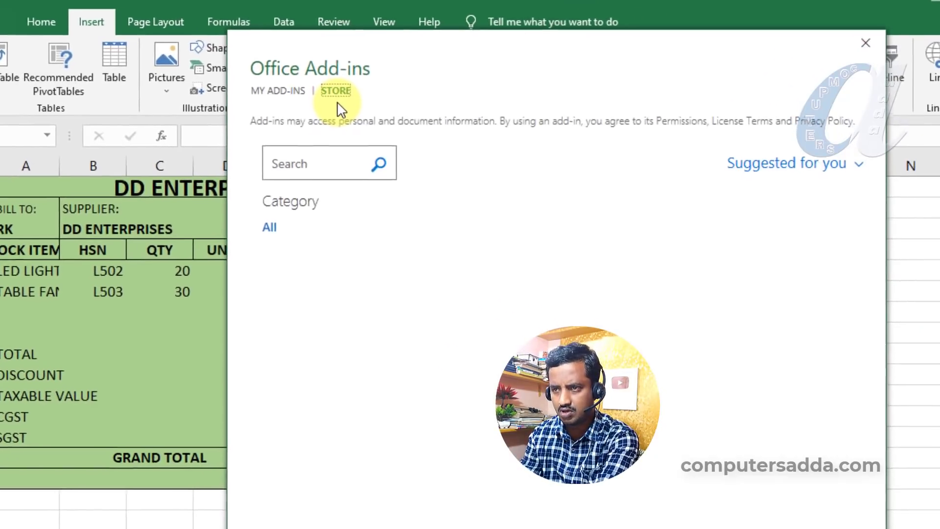
pyautogui.click(282, 149)
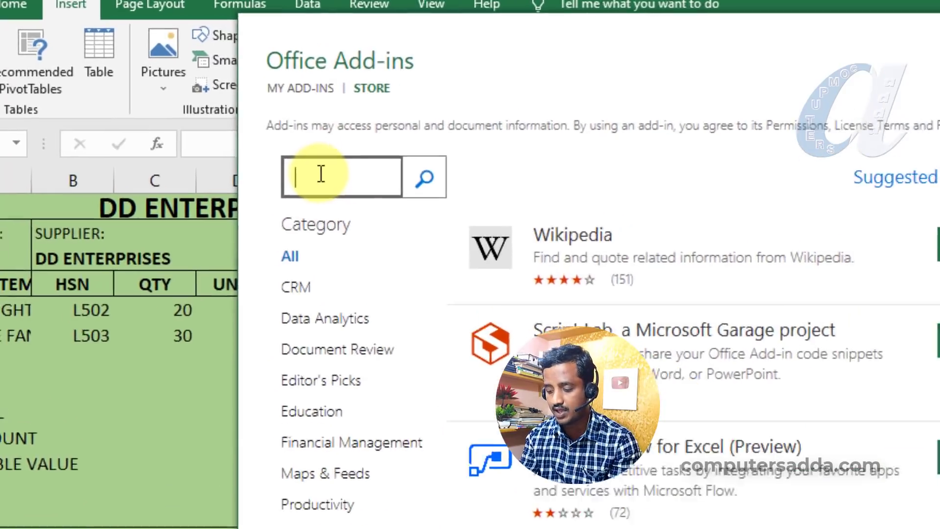
pyautogui.write('qr4')
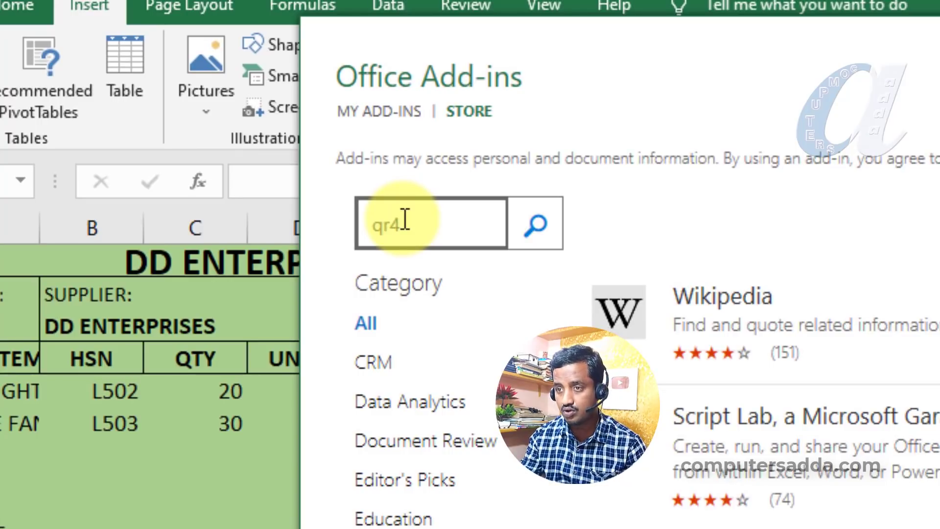
pyautogui.click(536, 224)
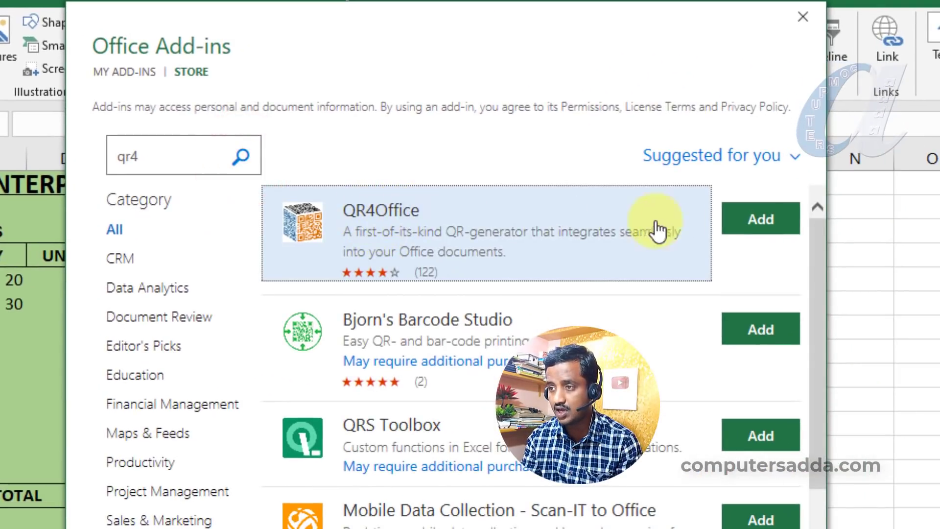
# Add QR4Office, accept its terms, and select it under My Add-ins.
pyautogui.click(756, 220)
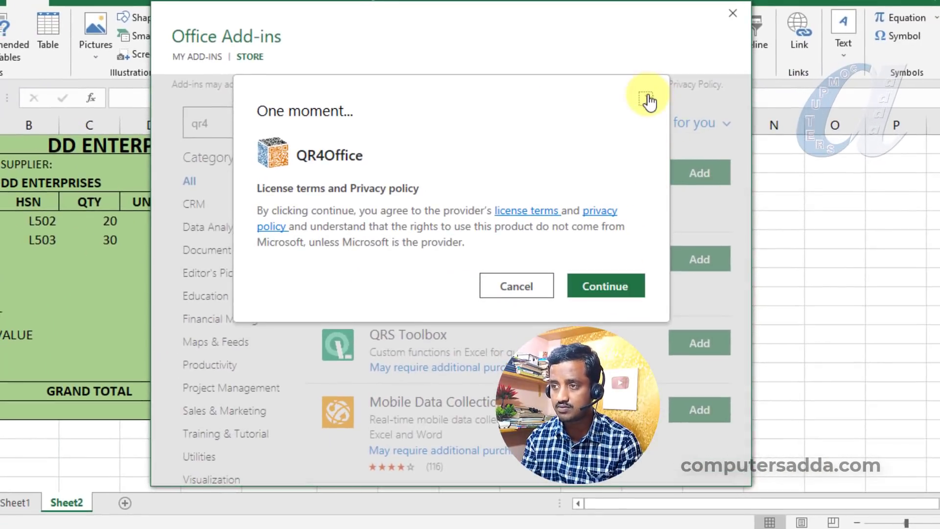
pyautogui.click(646, 99)
pyautogui.click(734, 14)
pyautogui.click(247, 49)
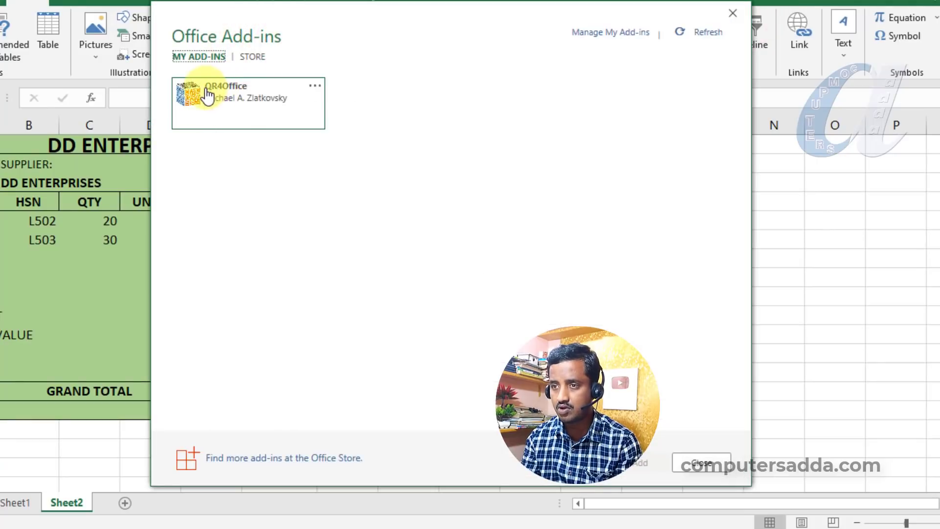
pyautogui.click(208, 95)
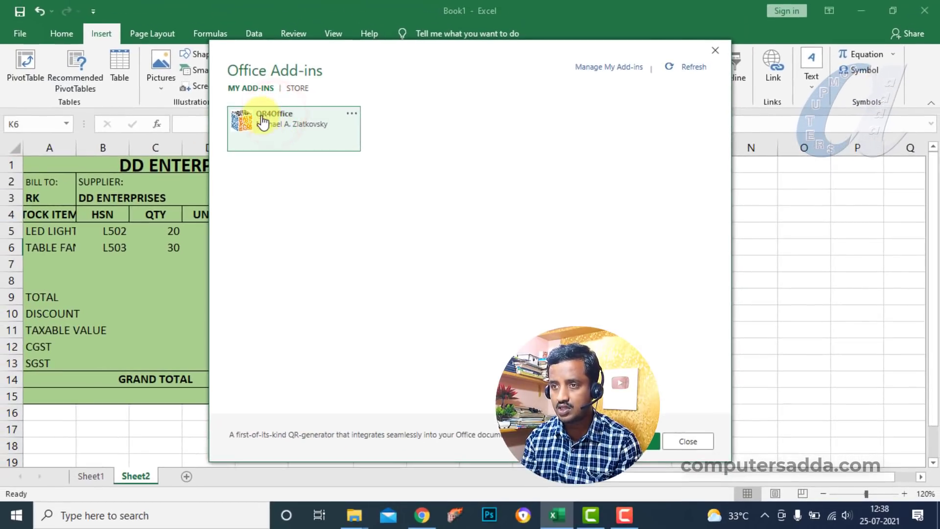
pyautogui.click(630, 443)
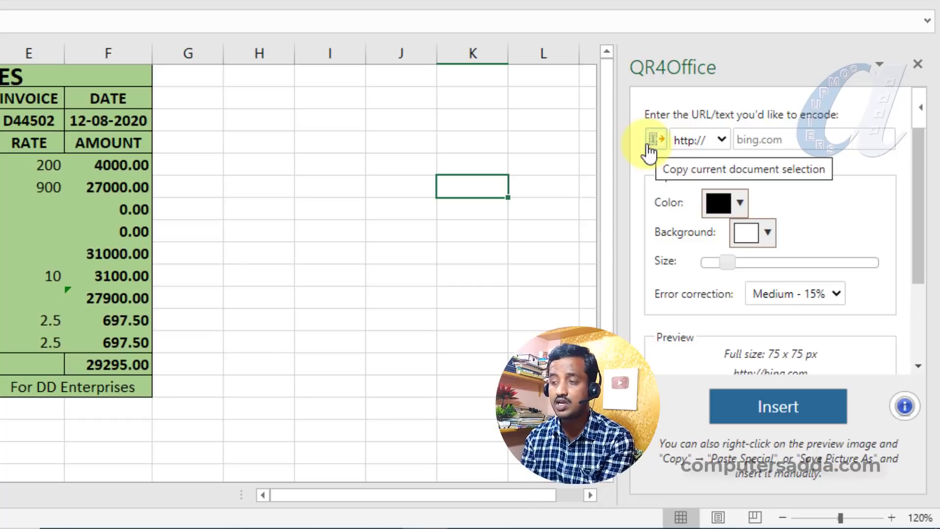
pyautogui.click(721, 139)
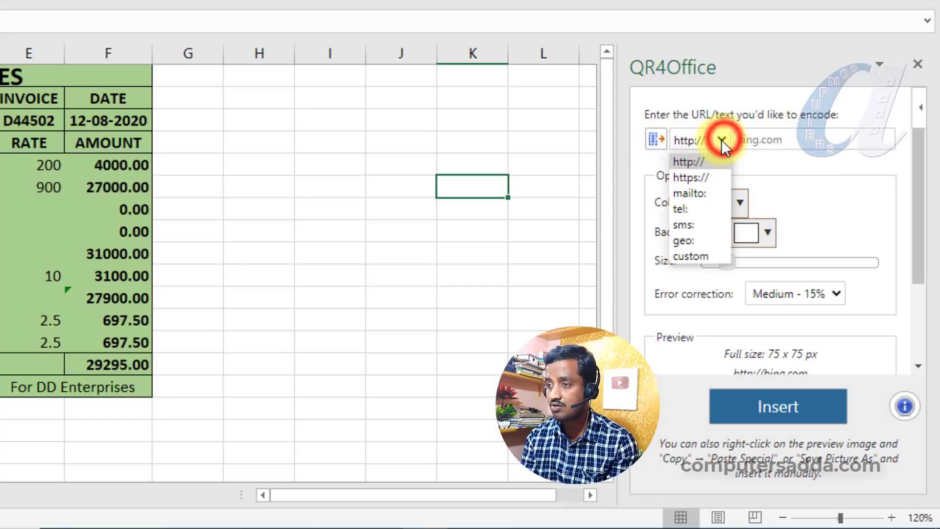
pyautogui.click(693, 162)
pyautogui.click(760, 139)
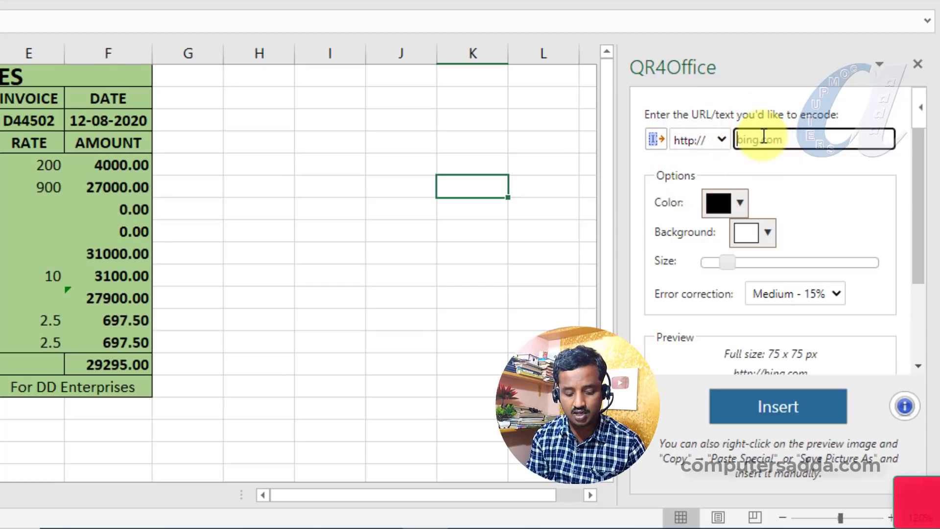
pyautogui.write('computersadda.com')
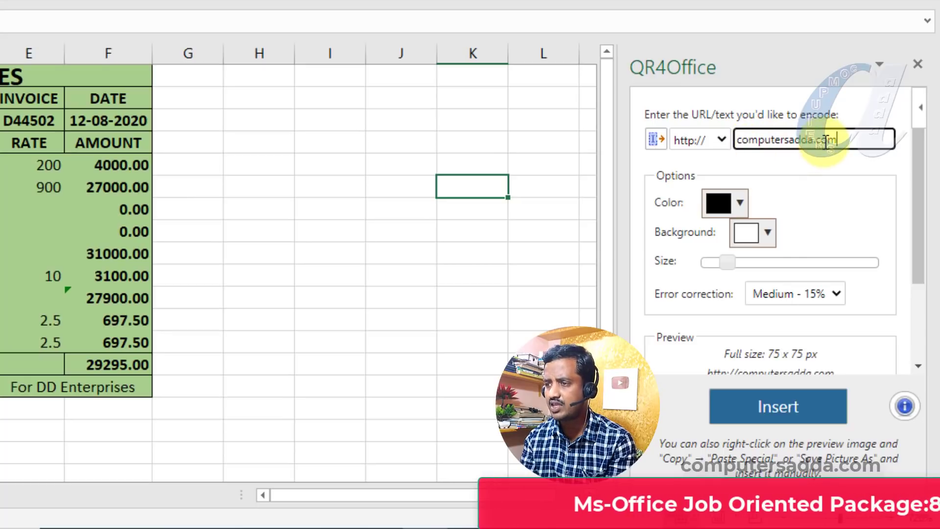
# Set the QR4Office code colour to black.
pyautogui.scroll(-3, 800, 222)
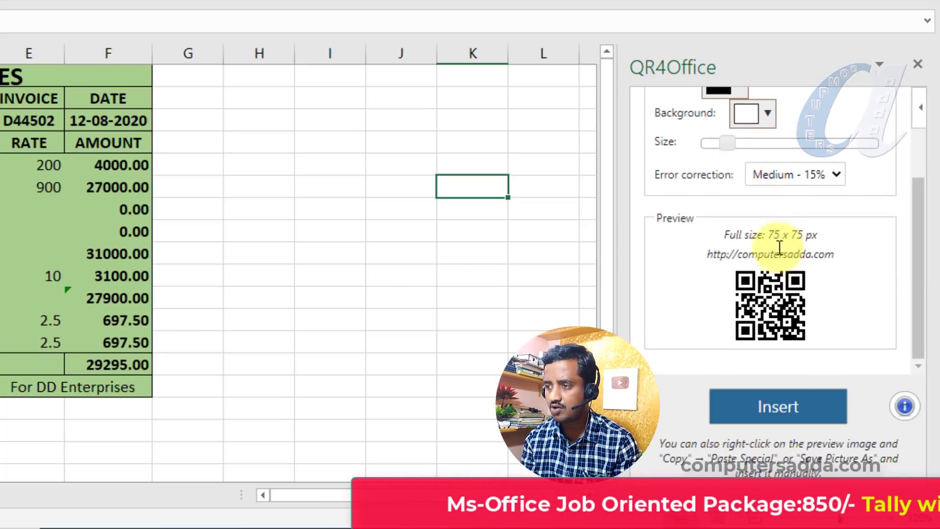
pyautogui.scroll(3, 790, 279)
pyautogui.scroll(-3, 786, 257)
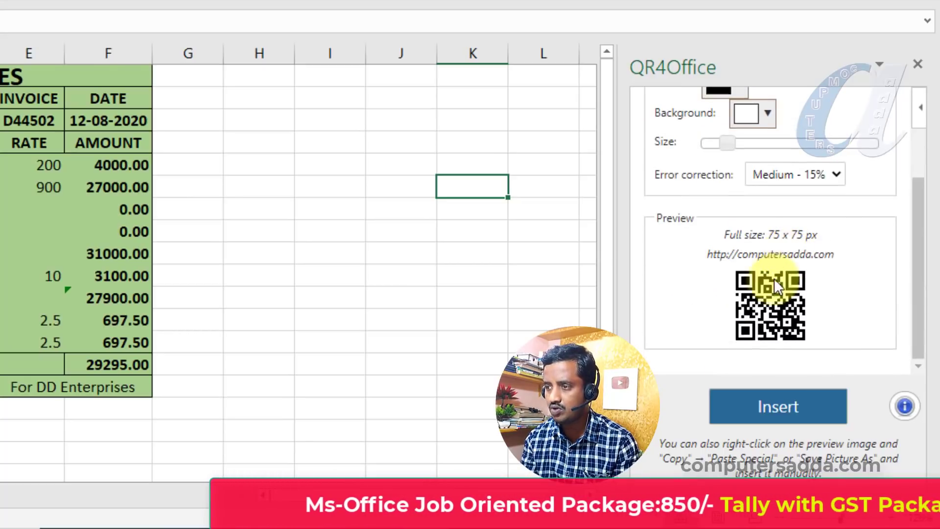
pyautogui.scroll(3, 727, 264)
pyautogui.click(718, 201)
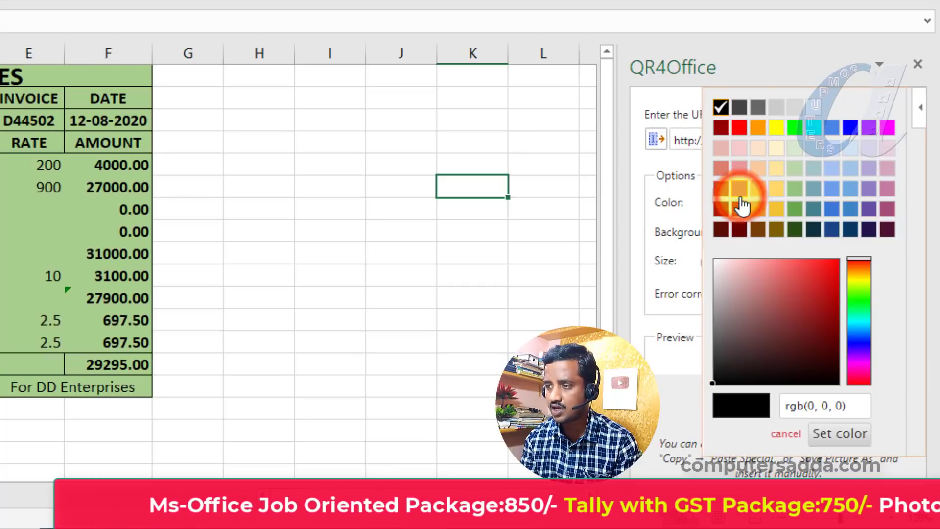
pyautogui.click(850, 127)
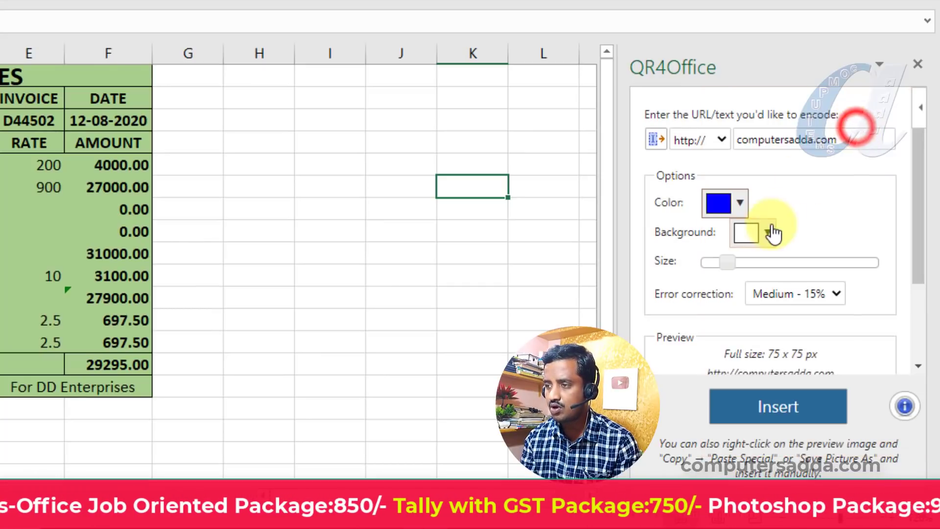
pyautogui.scroll(-3, 763, 274)
pyautogui.scroll(3, 757, 313)
pyautogui.scroll(2, 749, 245)
pyautogui.click(719, 202)
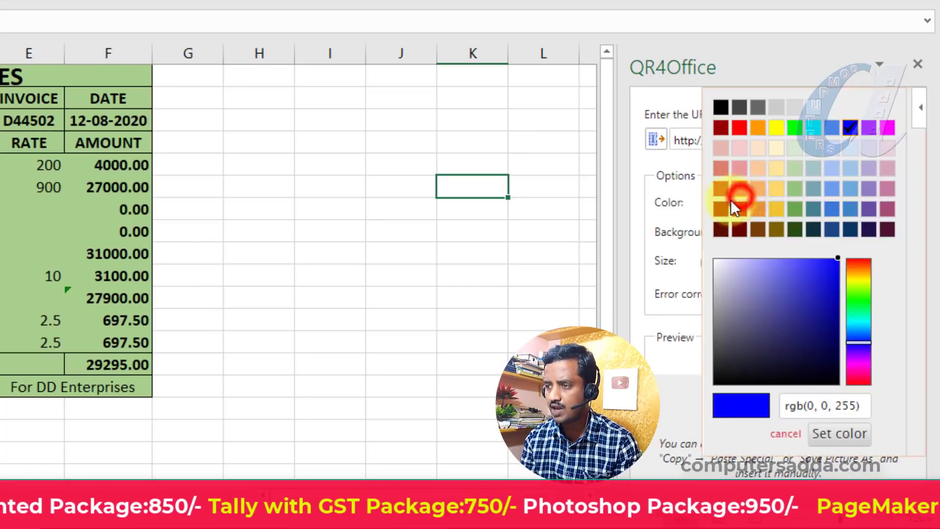
pyautogui.click(720, 107)
# Set the QR code background to light green.
pyautogui.scroll(-3, 732, 241)
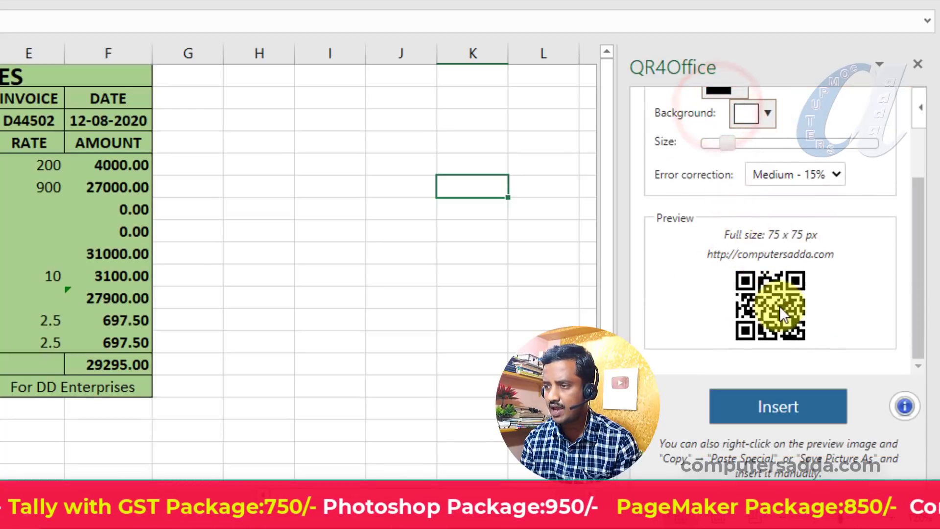
pyautogui.scroll(1, 771, 196)
pyautogui.click(768, 157)
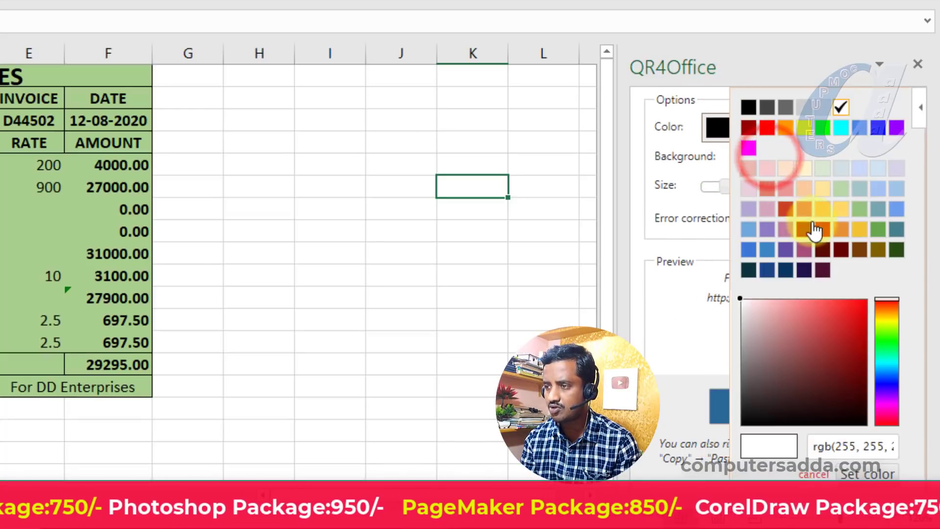
pyautogui.click(806, 210)
pyautogui.scroll(-1, 777, 234)
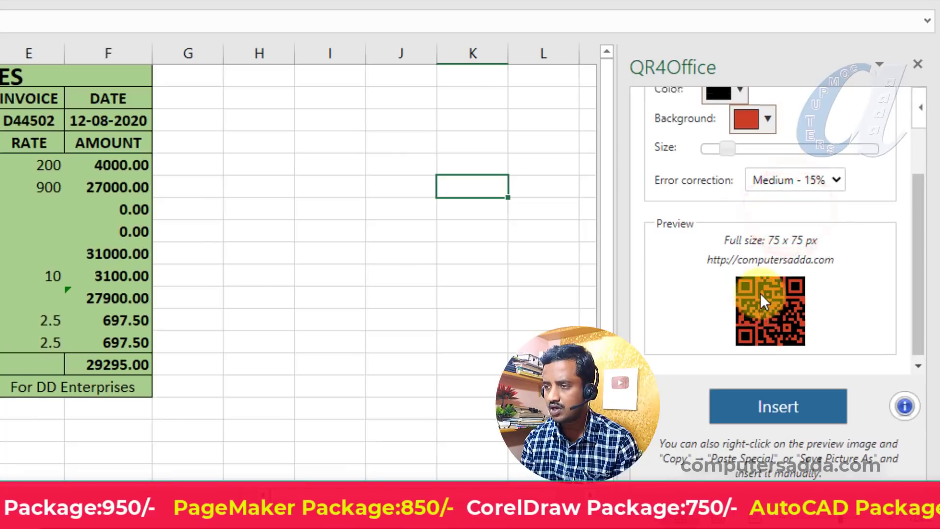
pyautogui.scroll(2, 764, 274)
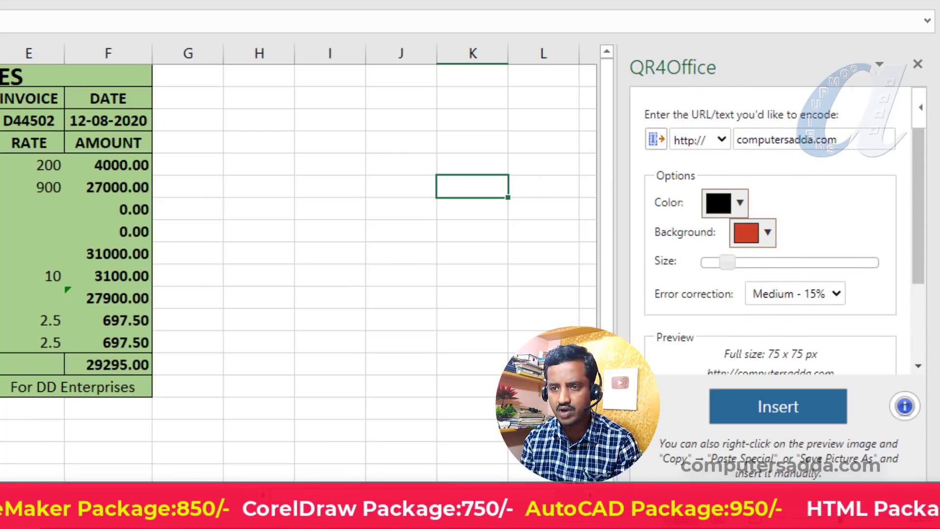
pyautogui.click(767, 233)
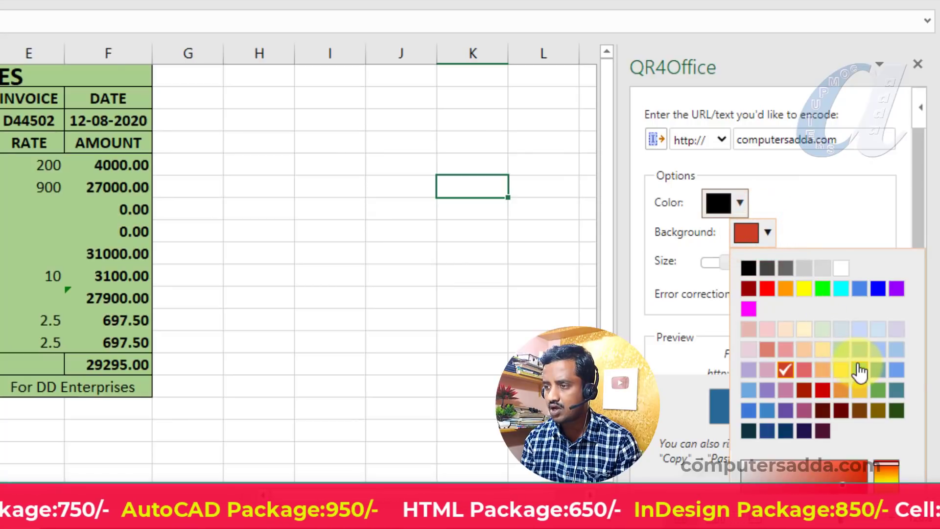
pyautogui.click(859, 351)
pyautogui.scroll(-3, 807, 297)
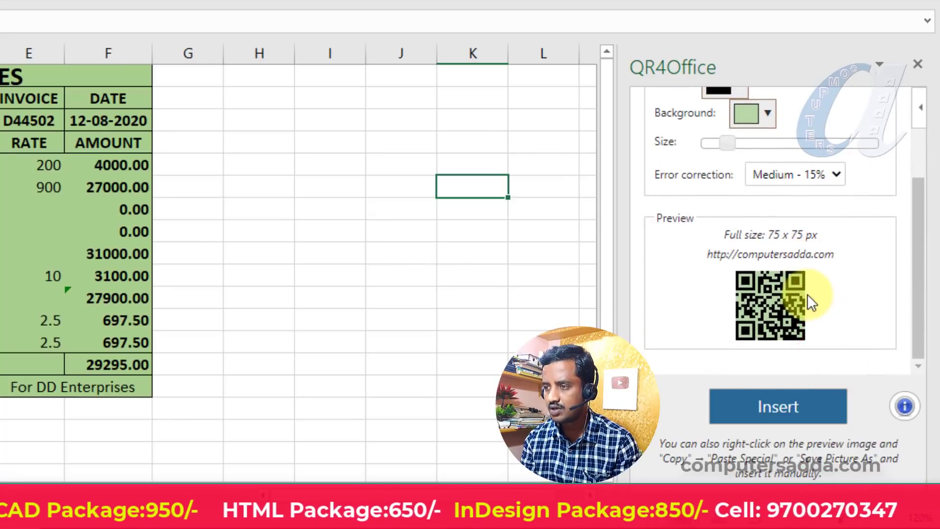
pyautogui.scroll(2, 741, 255)
# Size the QR code to 100 px and insert it into the worksheet.
pyautogui.moveTo(728, 186); pyautogui.dragTo(754, 187)
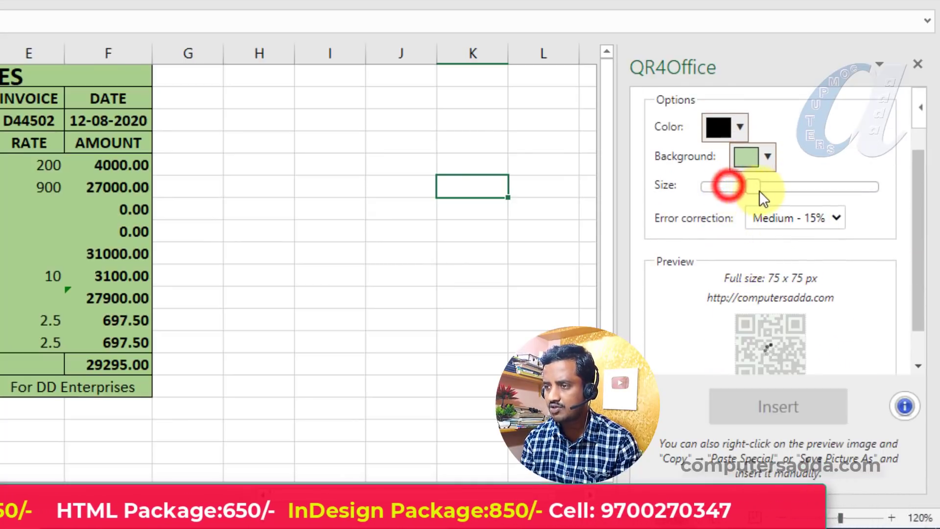
pyautogui.scroll(-2, 749, 264)
pyautogui.scroll(4, 756, 274)
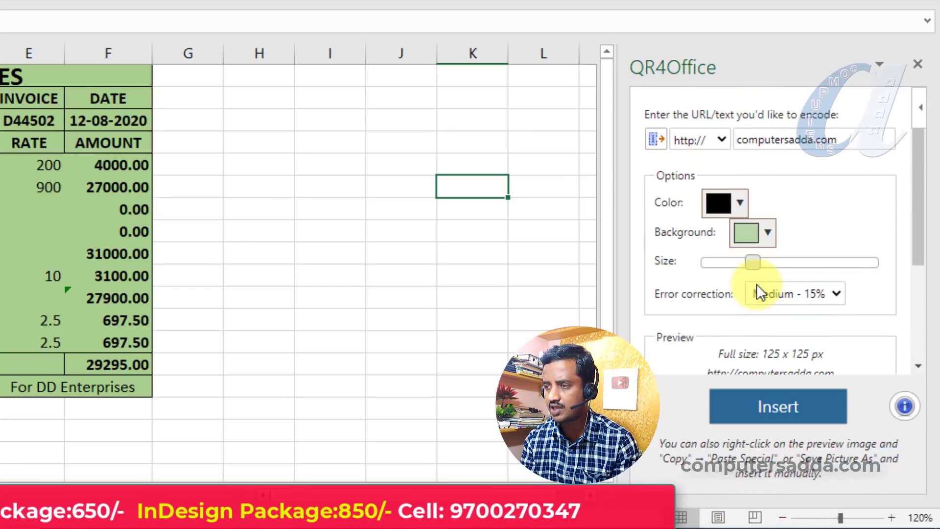
pyautogui.moveTo(753, 262); pyautogui.dragTo(739, 264)
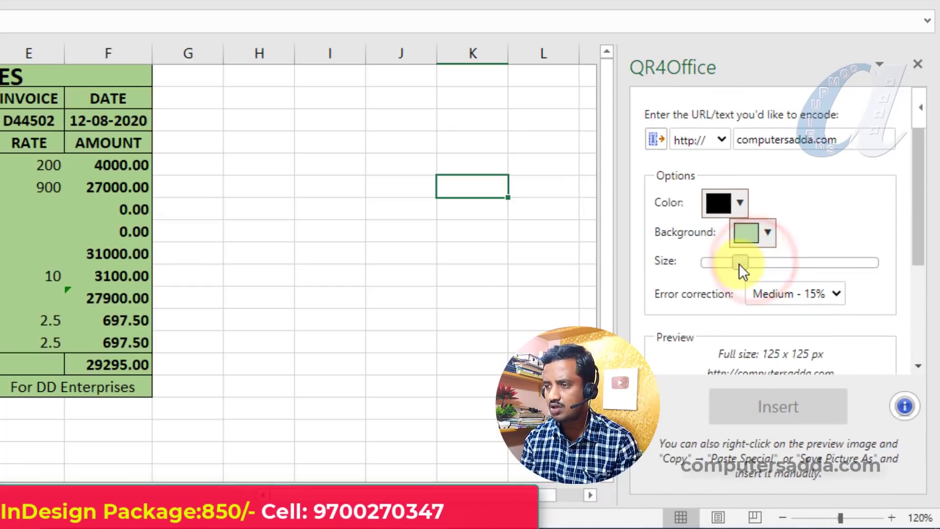
pyautogui.scroll(-2, 739, 263)
pyautogui.scroll(-1, 739, 263)
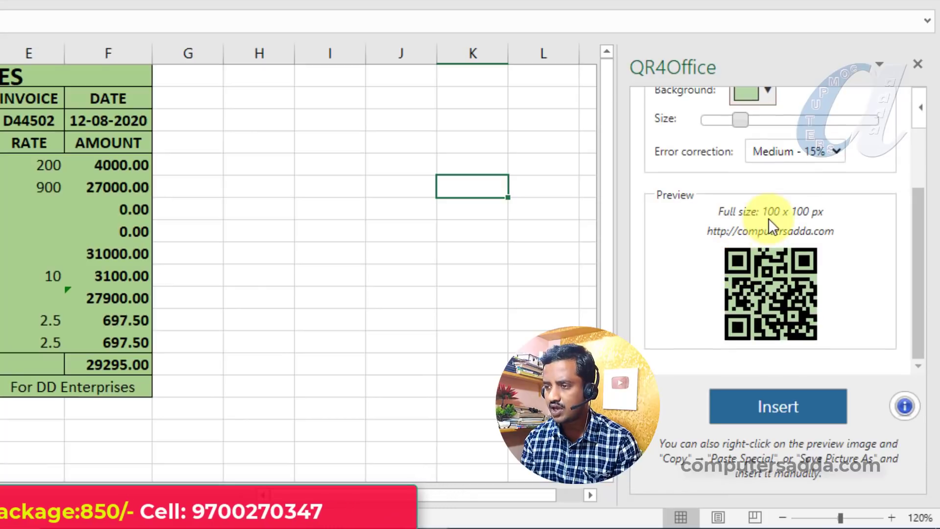
pyautogui.click(783, 412)
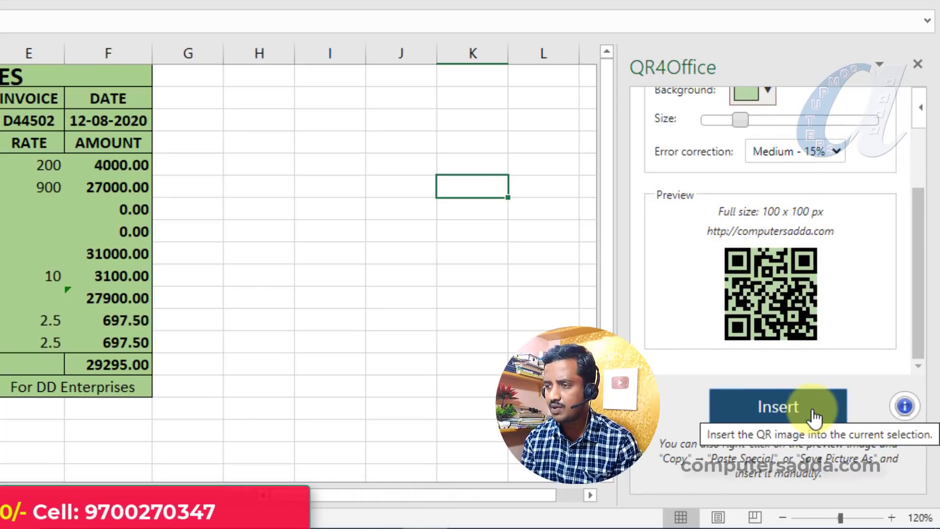
pyautogui.click(814, 415)
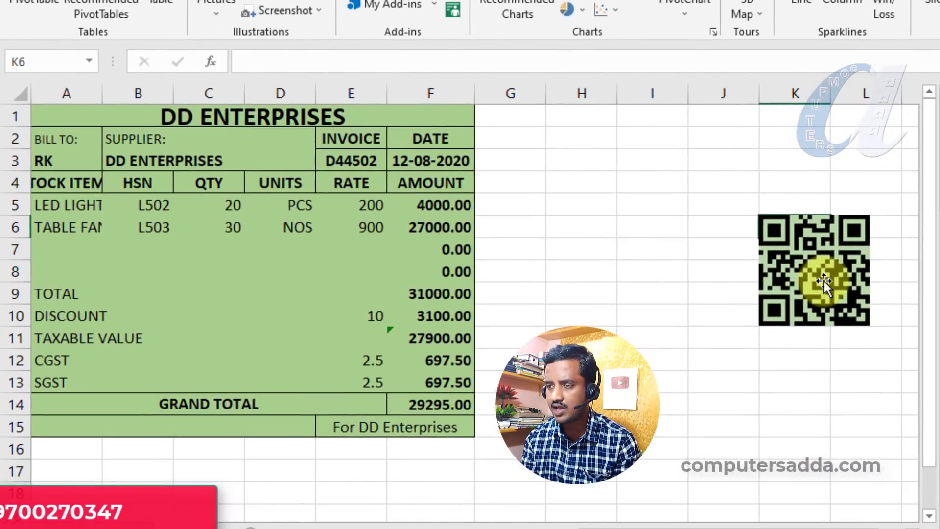
# Move the QR code onto the invoice below the item rows and shrink it.
pyautogui.moveTo(824, 281)
pyautogui.mouseDown()
pyautogui.moveTo(743, 327)
pyautogui.moveTo(244, 302)
pyautogui.mouseUp()
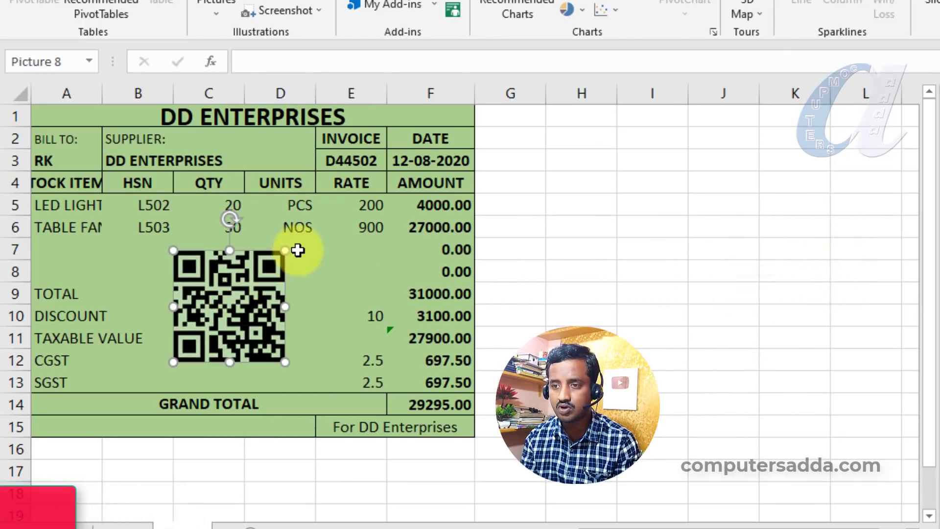
pyautogui.moveTo(285, 251)
pyautogui.mouseDown()
pyautogui.moveTo(278, 275)
pyautogui.moveTo(268, 269)
pyautogui.moveTo(256, 294)
pyautogui.mouseUp()
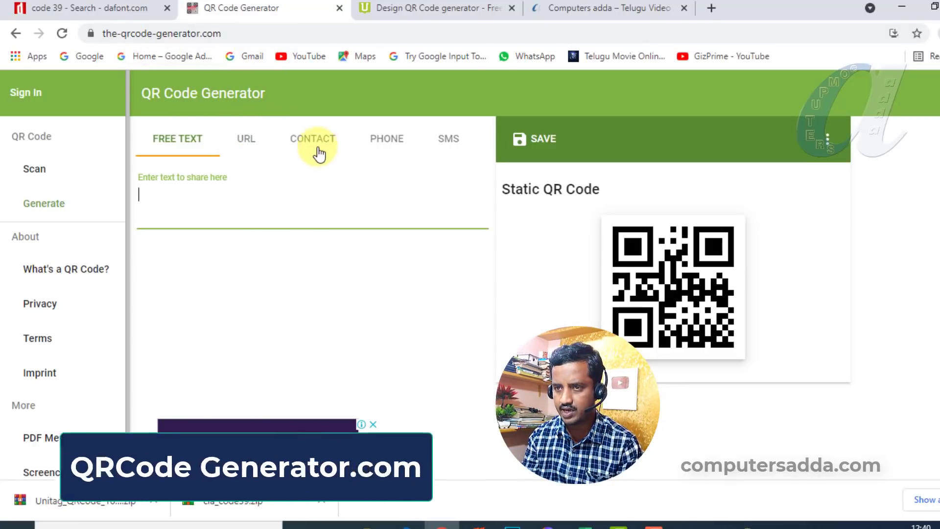
# Choose the URL type in QR Code Generator.
pyautogui.click(247, 142)
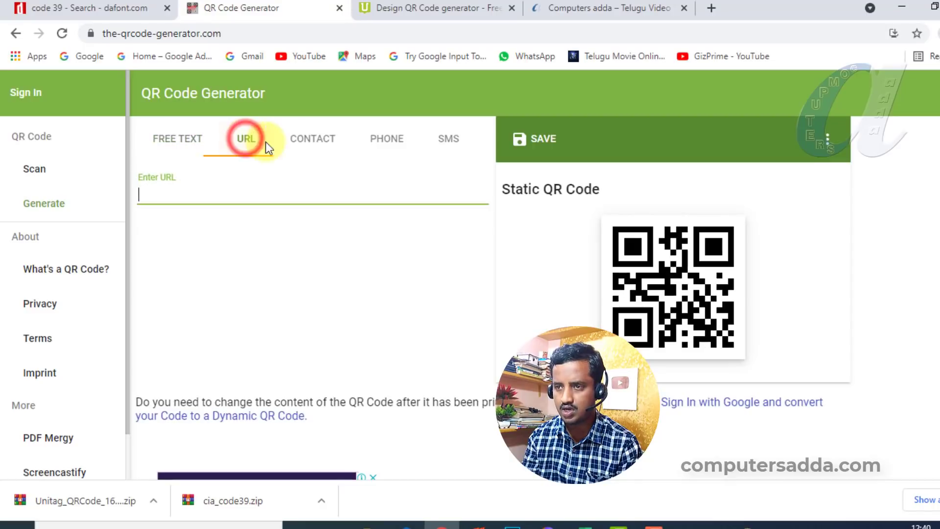
pyautogui.click(312, 141)
pyautogui.click(399, 141)
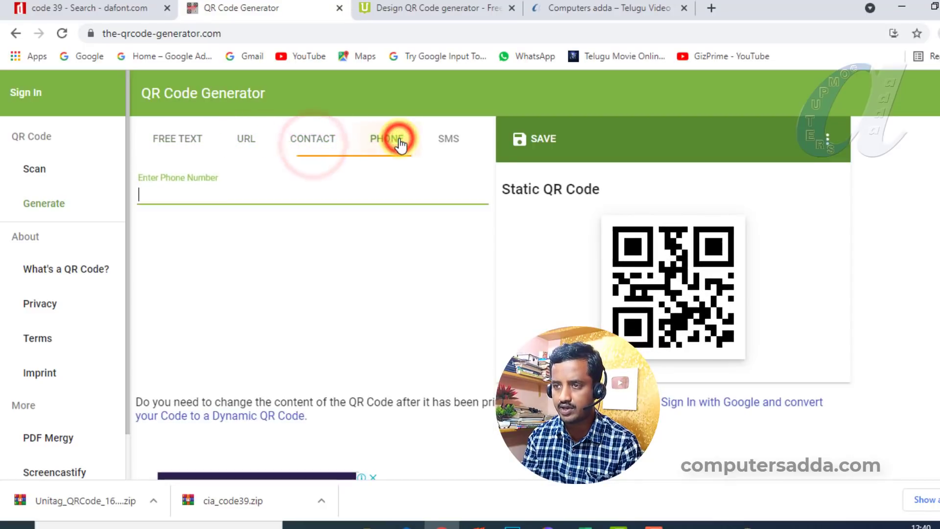
pyautogui.click(301, 139)
pyautogui.click(244, 141)
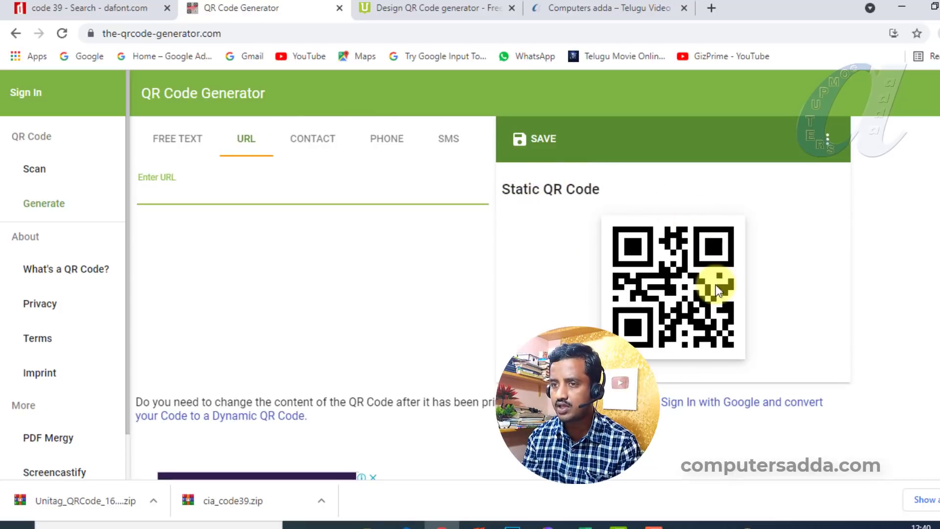
pyautogui.click(602, 8)
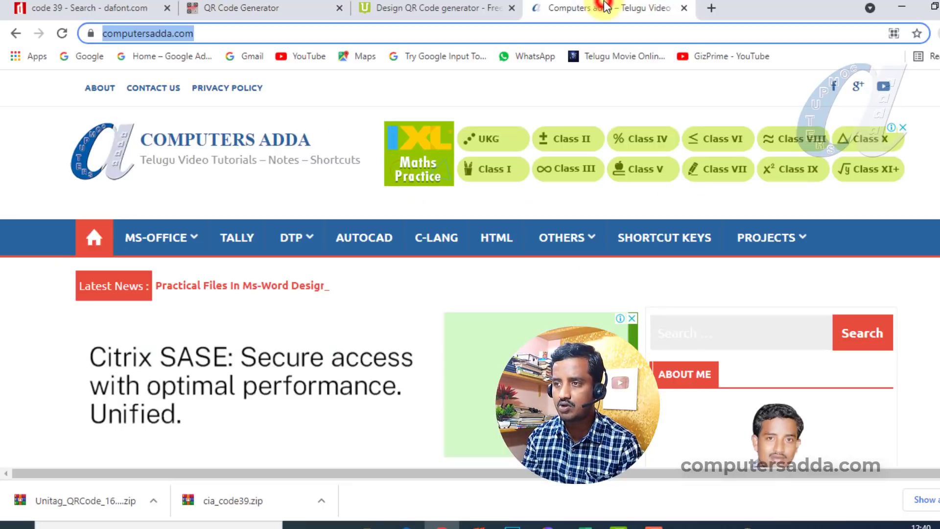
pyautogui.click(250, 33)
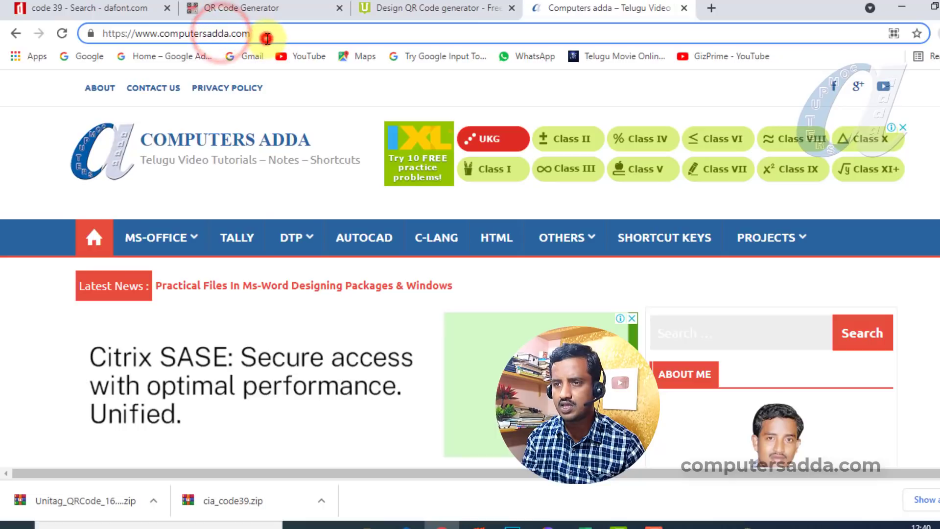
pyautogui.moveTo(266, 33); pyautogui.dragTo(74, 34)
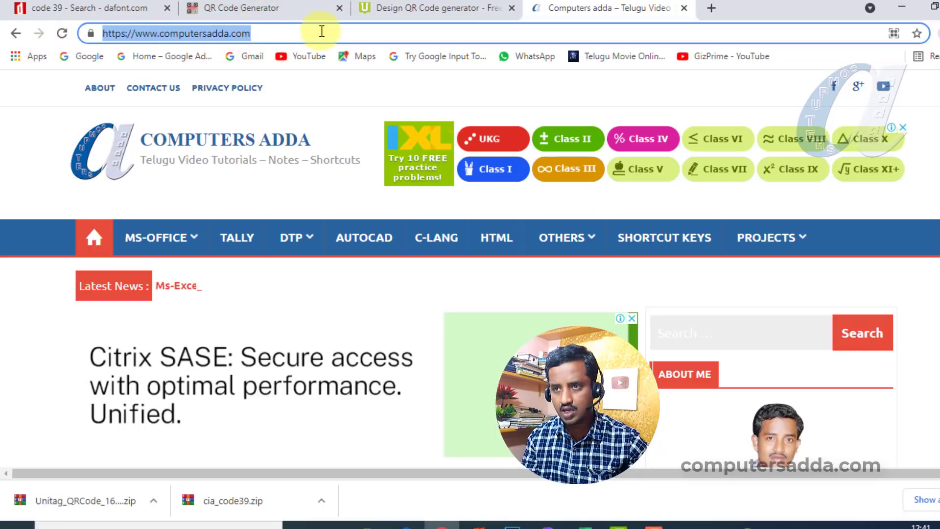
pyautogui.click(269, 7)
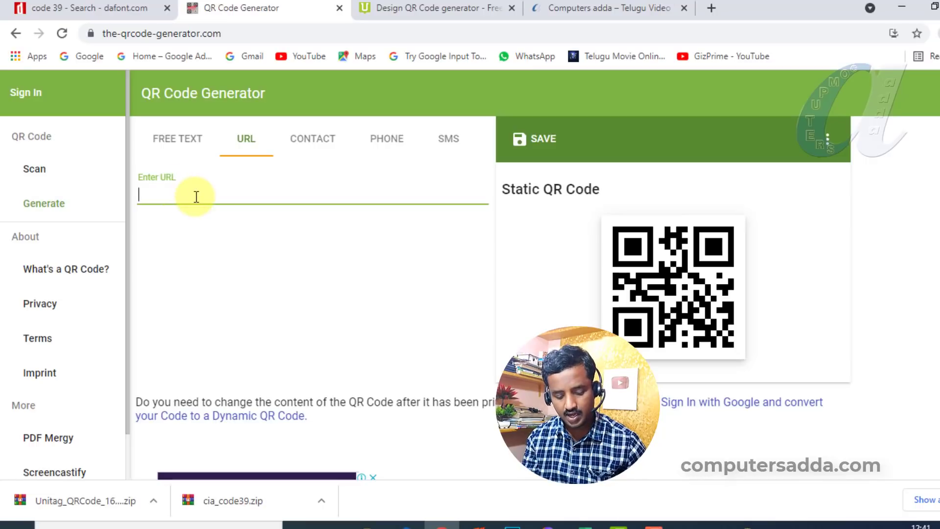
pyautogui.write('https://www.computersadda.com/')
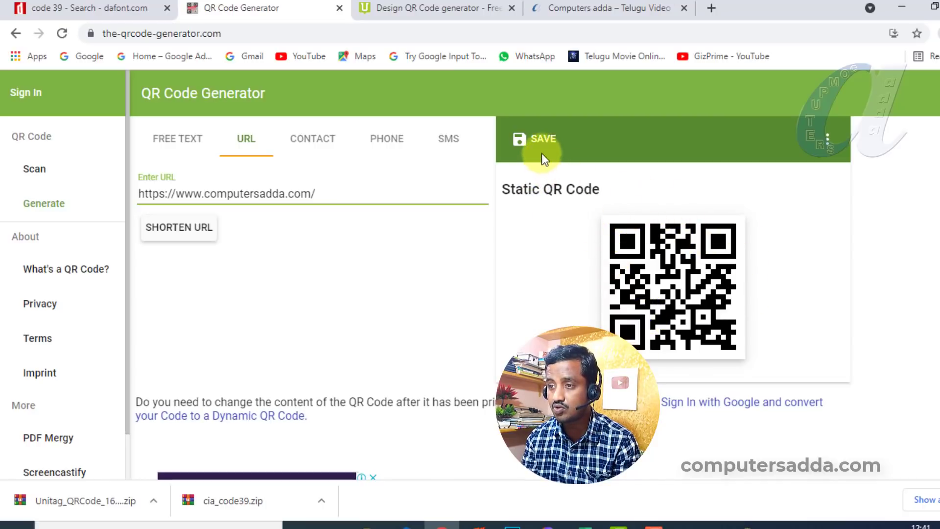
# Open the Save QR Code options for the generated code.
pyautogui.rightClick(671, 277)
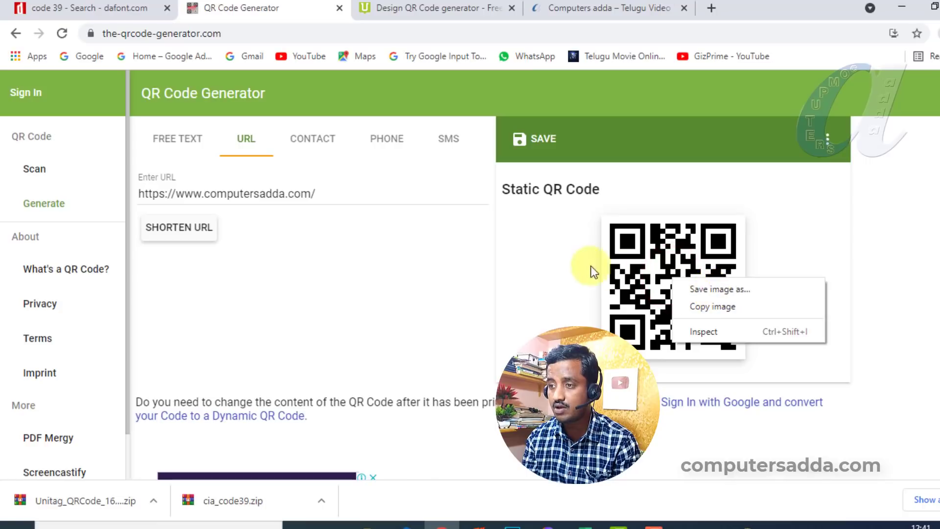
pyautogui.click(551, 260)
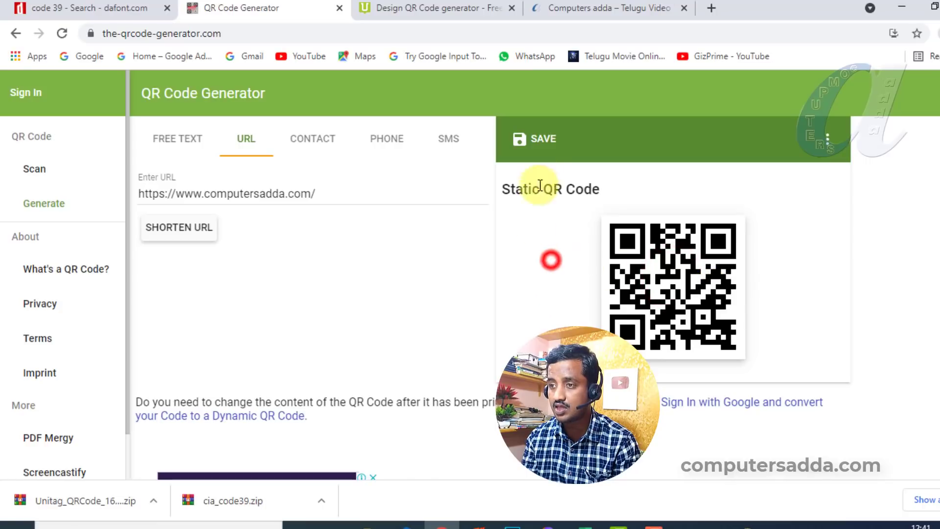
pyautogui.click(550, 141)
pyautogui.write('prasad')
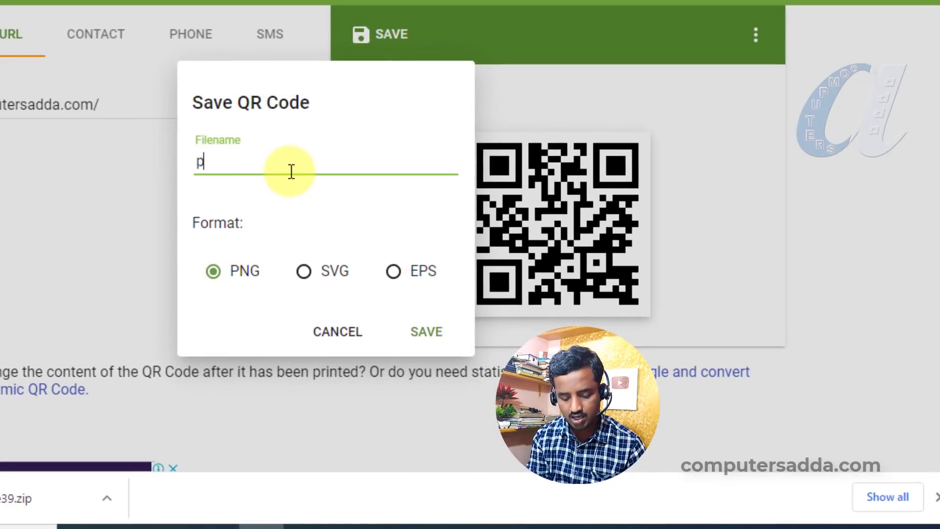
# Save the QR code as prasad.png in PNG format and check the downloaded file.
pyautogui.click(426, 326)
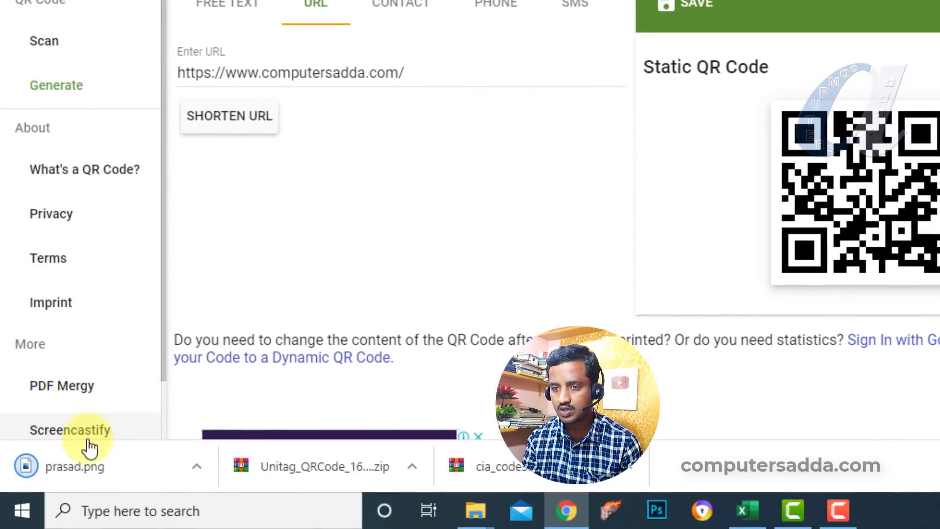
pyautogui.rightClick(100, 471)
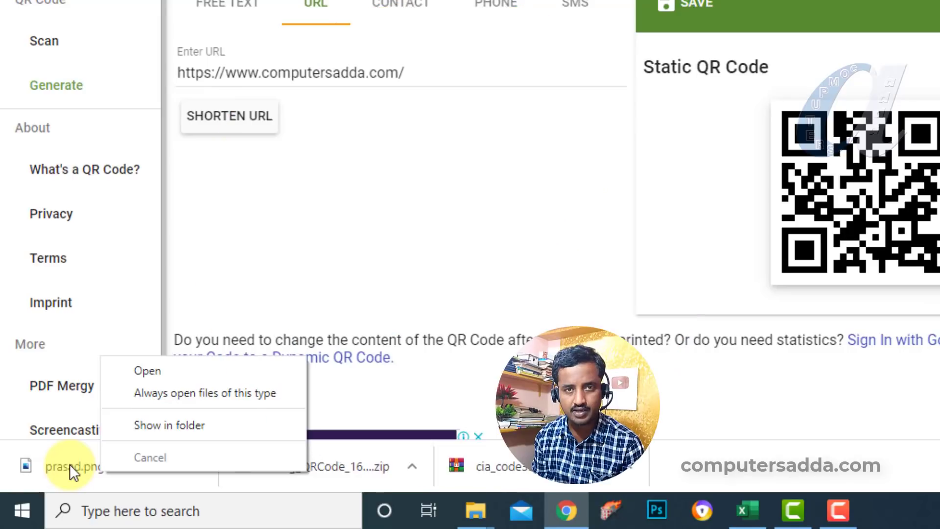
pyautogui.click(140, 220)
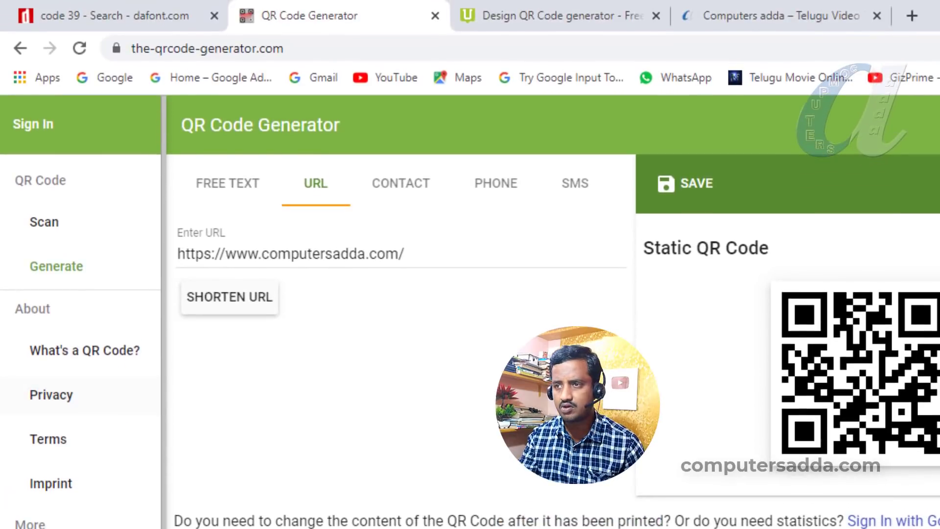
pyautogui.click(553, 15)
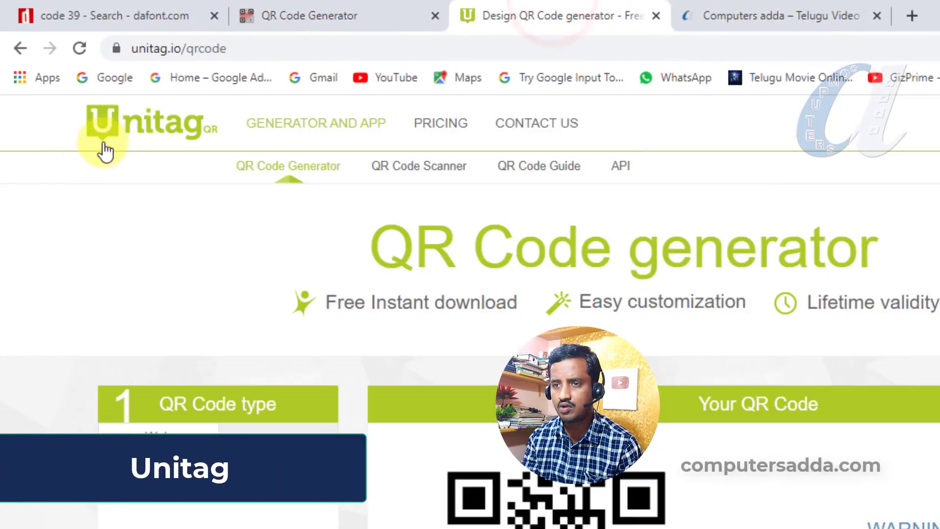
pyautogui.scroll(-3, 283, 143)
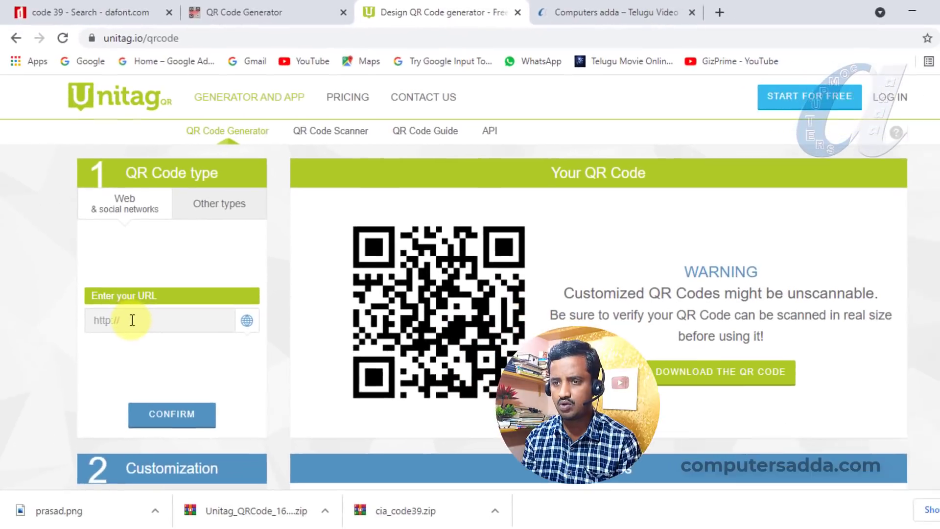
pyautogui.click(131, 318)
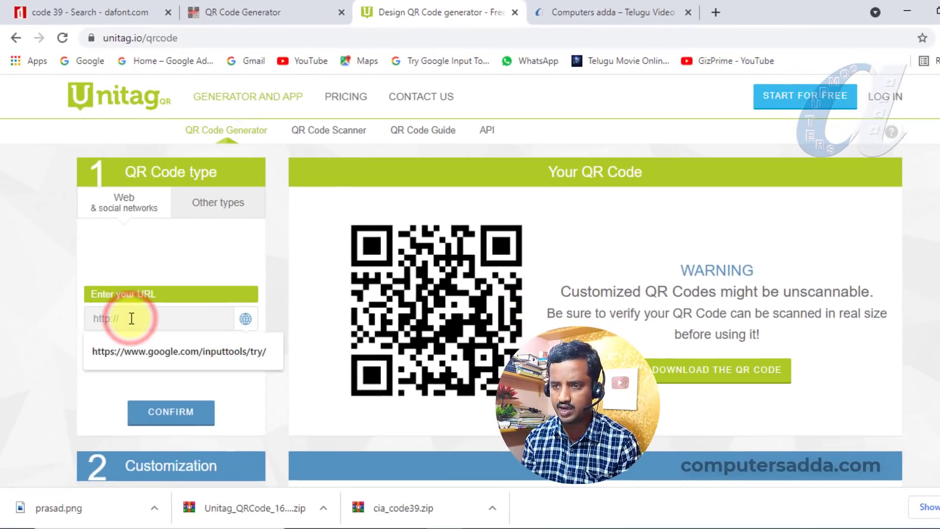
pyautogui.click(626, 7)
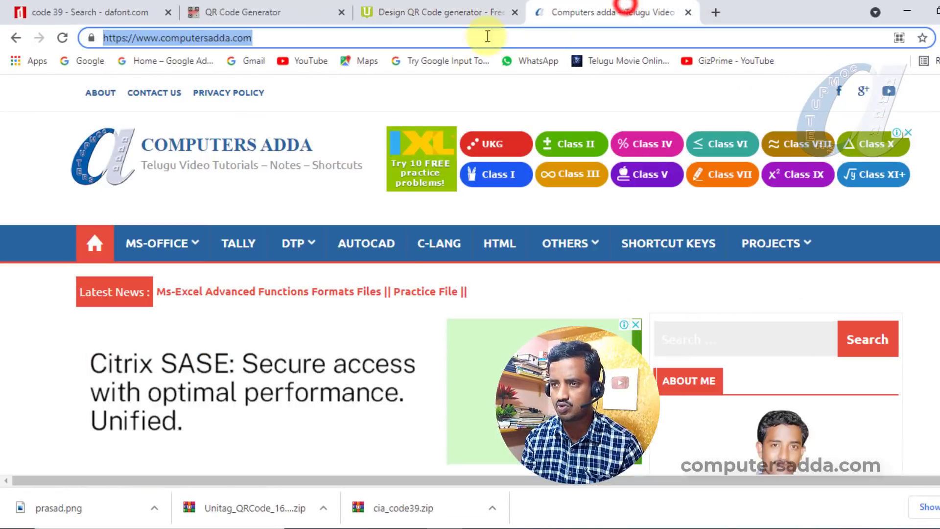
pyautogui.click(297, 15)
pyautogui.click(392, 10)
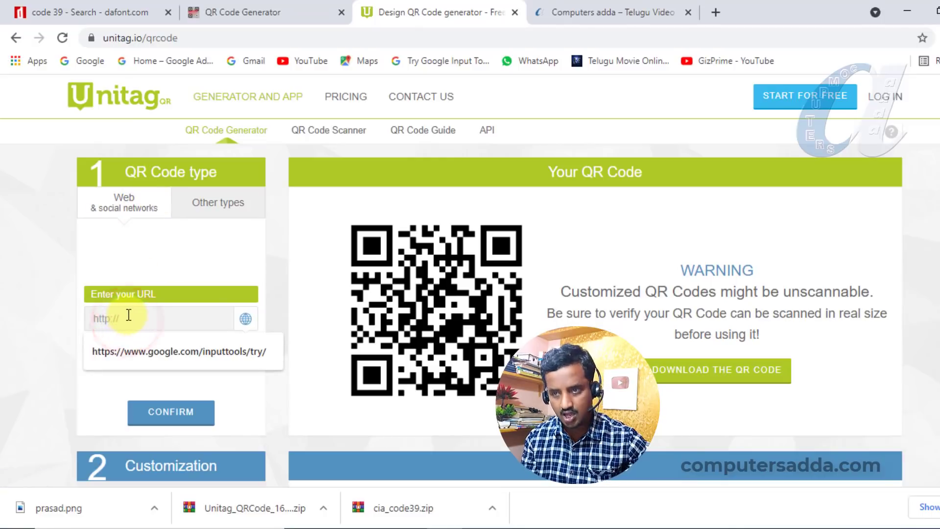
pyautogui.hotkey('ctrl', 'v')
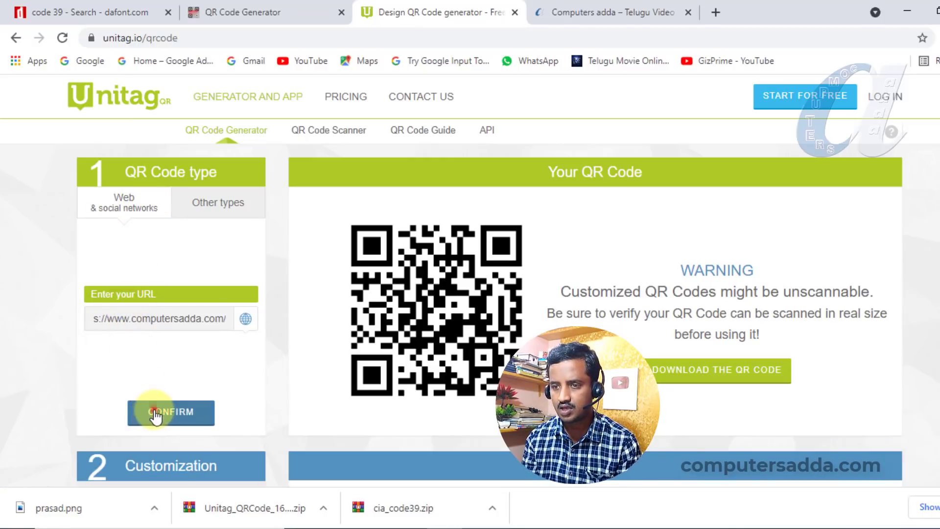
# Confirm the URL to generate the Unitag QR code.
pyautogui.click(156, 416)
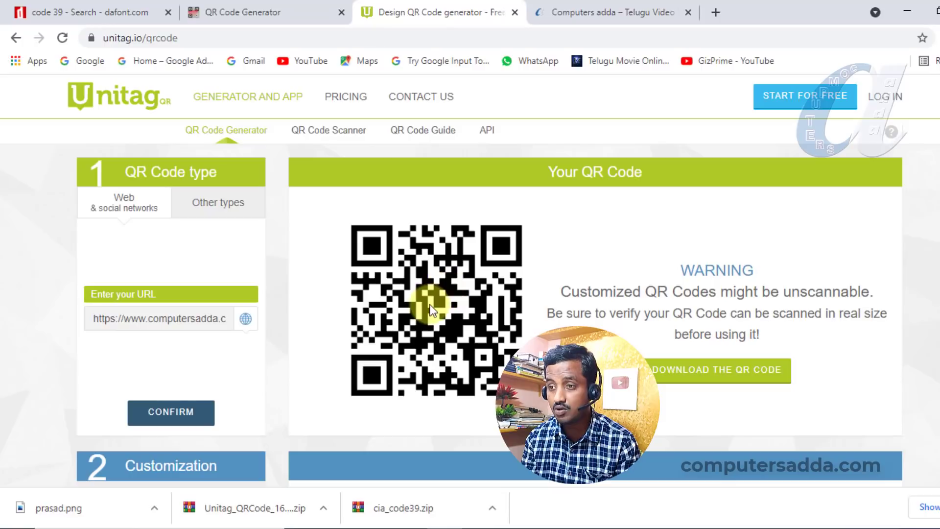
pyautogui.scroll(-4, 431, 309)
pyautogui.scroll(-1, 430, 306)
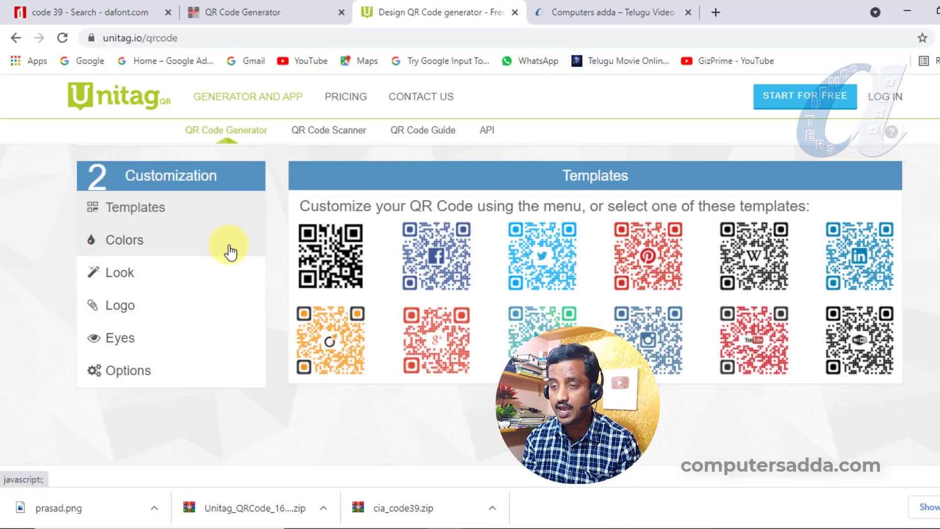
# Open the Colors panel and apply magenta as the QR code colour.
pyautogui.scroll(1, 230, 248)
pyautogui.scroll(5, 237, 251)
pyautogui.scroll(-3, 431, 306)
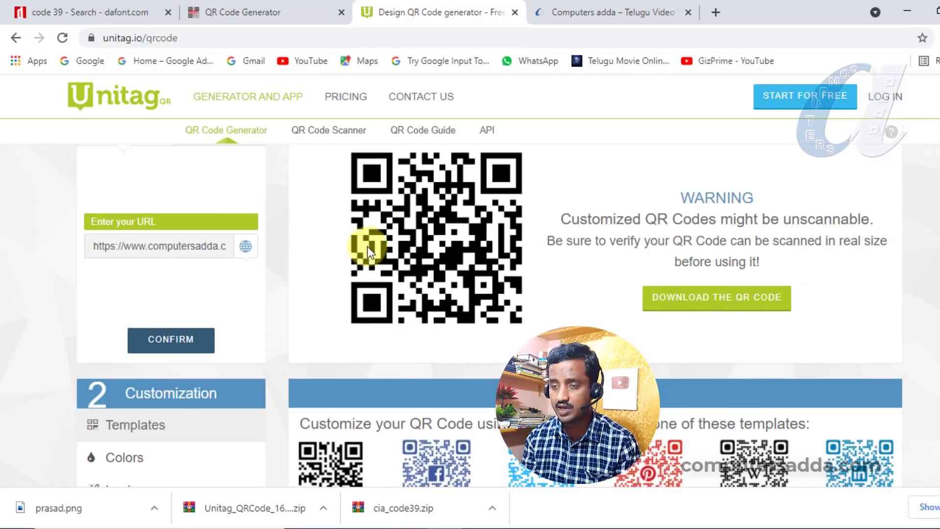
pyautogui.scroll(-3, 307, 263)
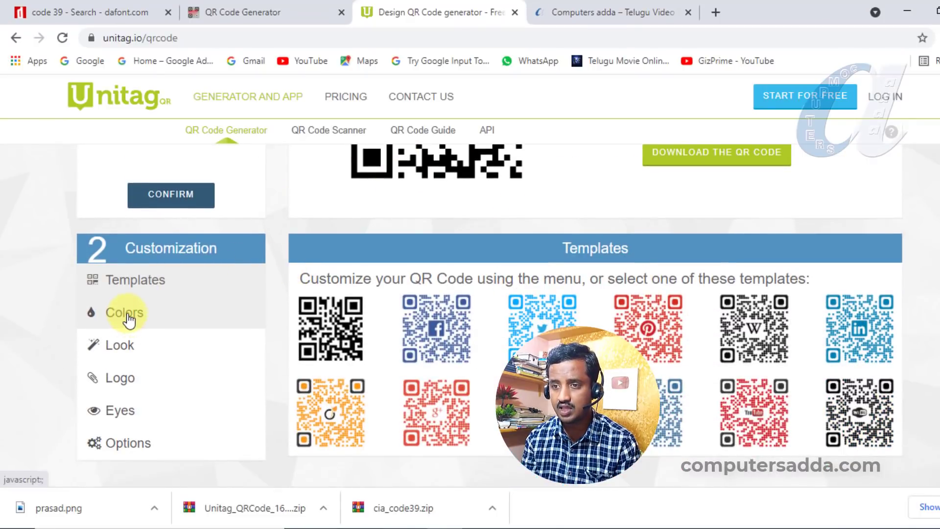
pyautogui.click(135, 314)
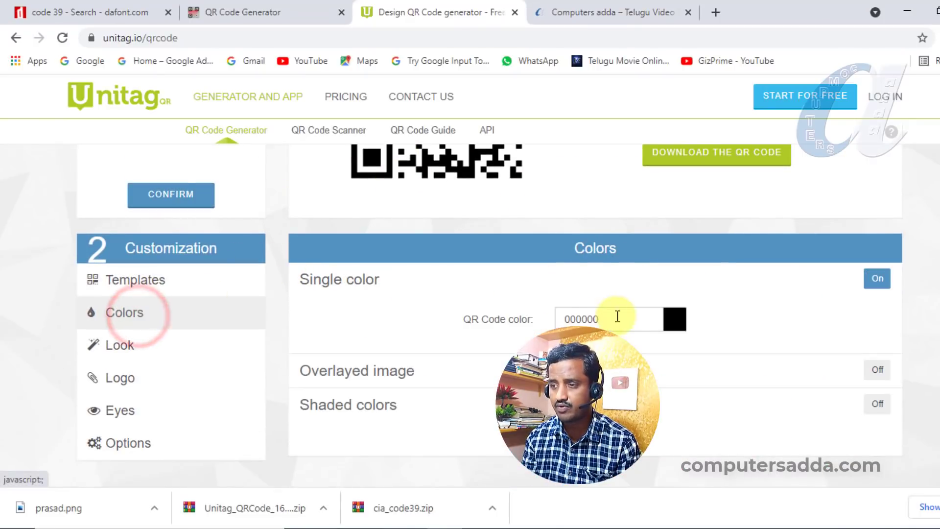
pyautogui.click(674, 321)
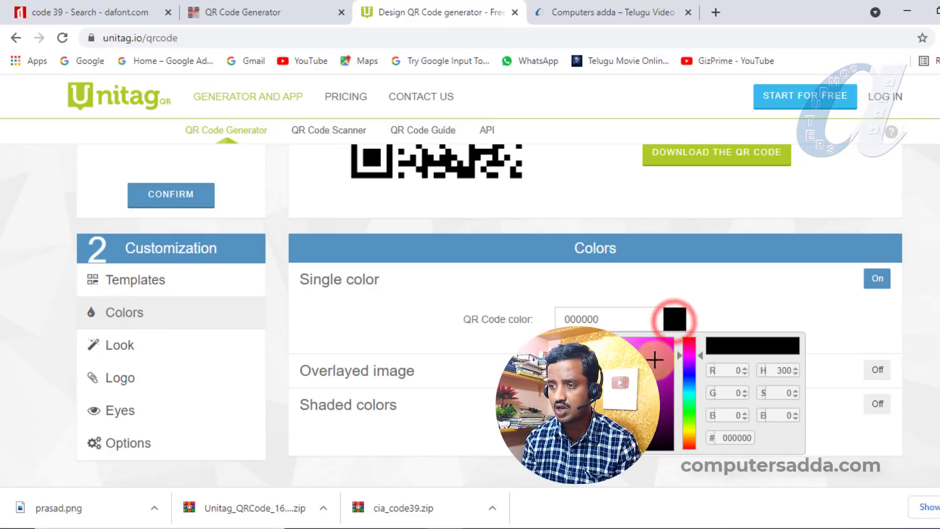
pyautogui.click(664, 345)
pyautogui.click(419, 300)
# Set the QR code colour back to black 000000.
pyautogui.scroll(4, 426, 294)
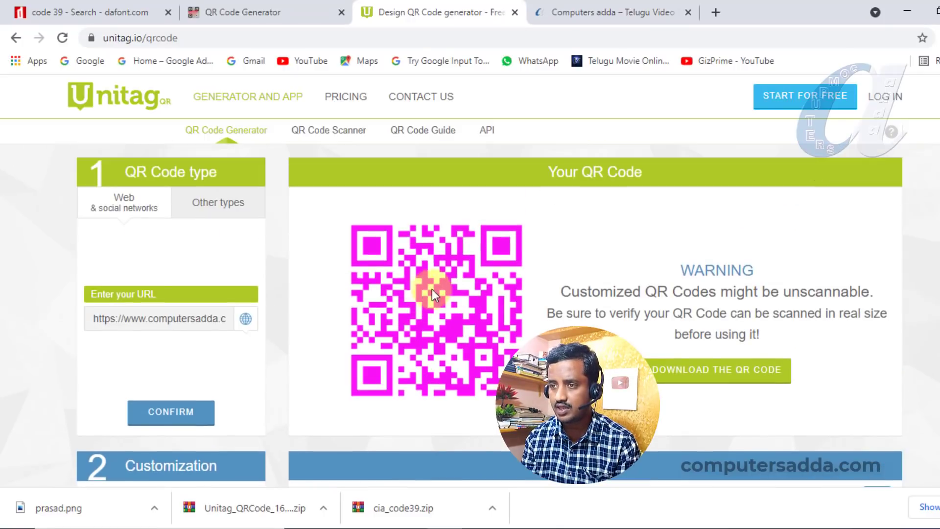
pyautogui.scroll(-4, 442, 257)
pyautogui.click(675, 319)
pyautogui.moveTo(651, 372); pyautogui.dragTo(614, 448)
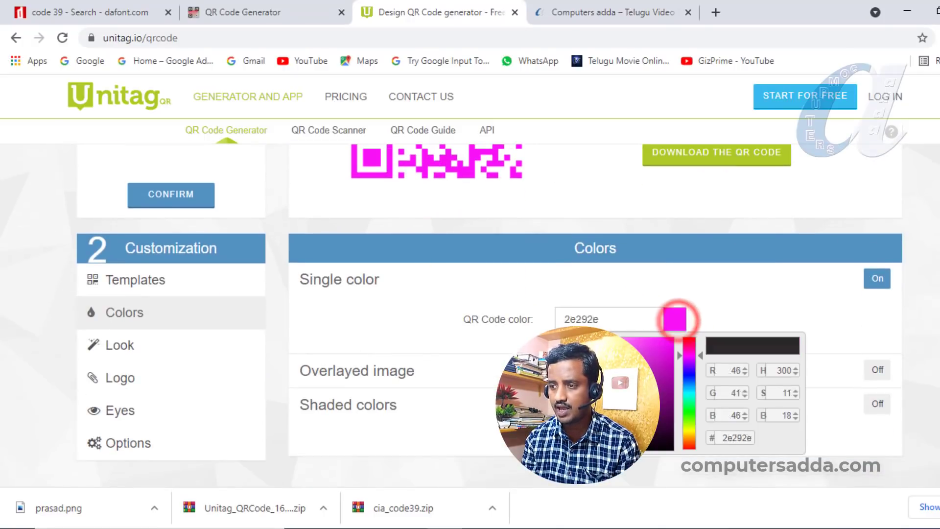
pyautogui.click(714, 297)
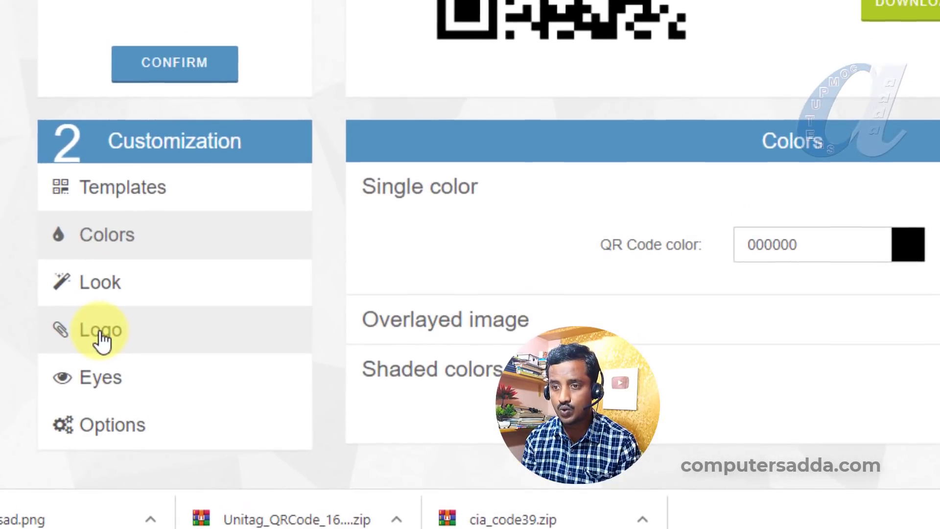
# Upload 12356.png from the logos folder as the centred logo on the computersadda.com QR code.
pyautogui.click(115, 373)
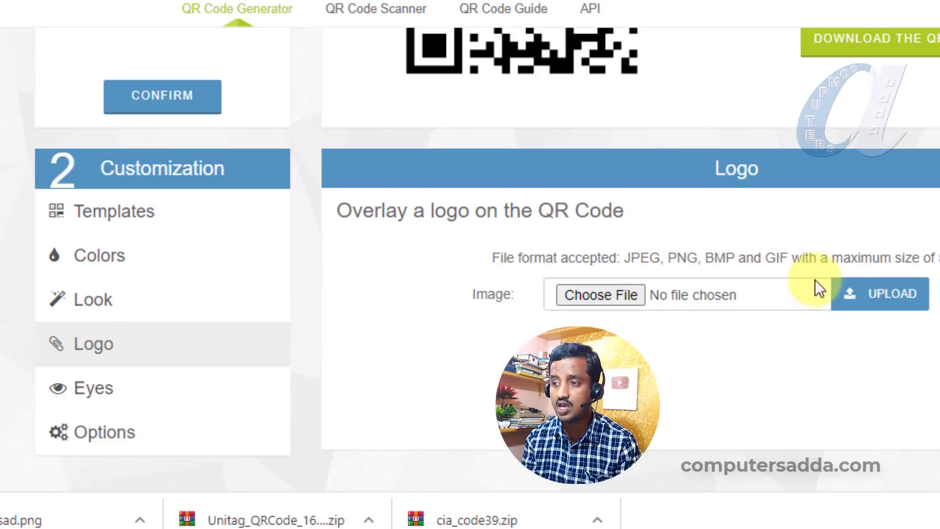
pyautogui.click(598, 298)
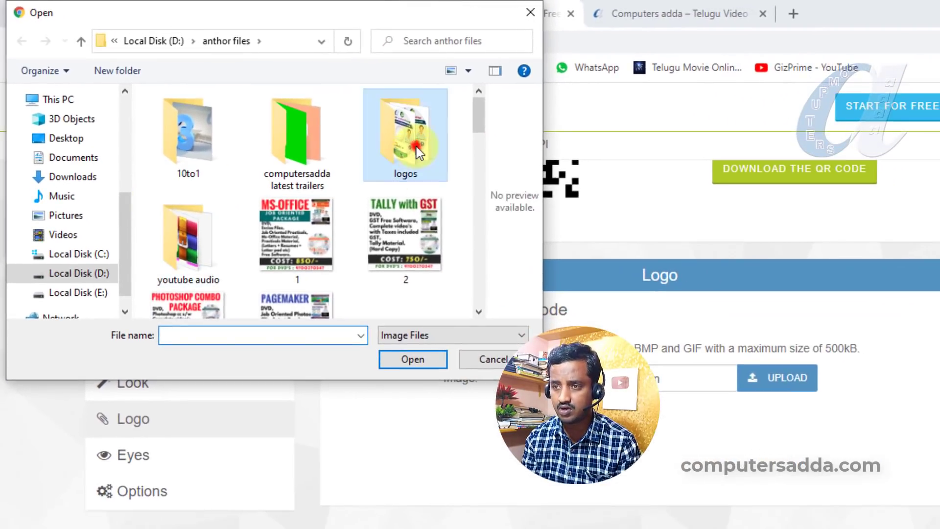
pyautogui.doubleClick(414, 143)
pyautogui.click(164, 130)
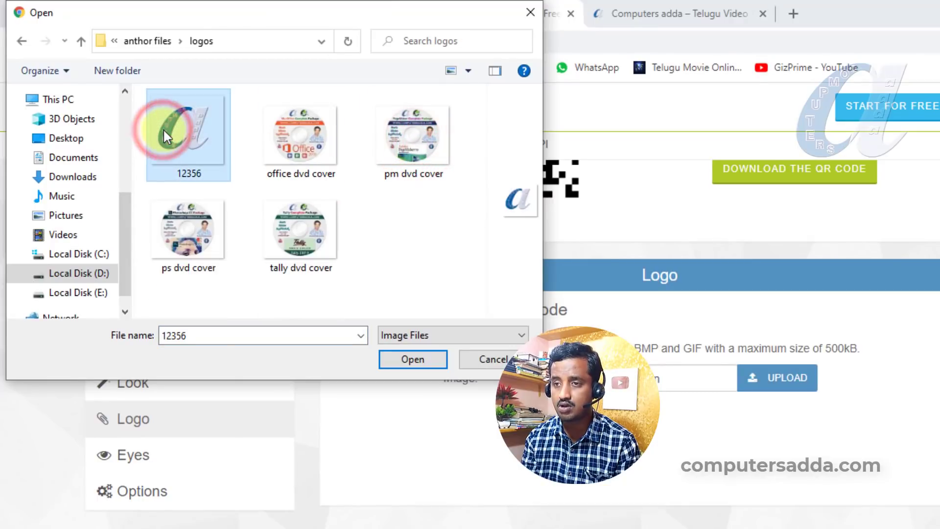
pyautogui.click(412, 360)
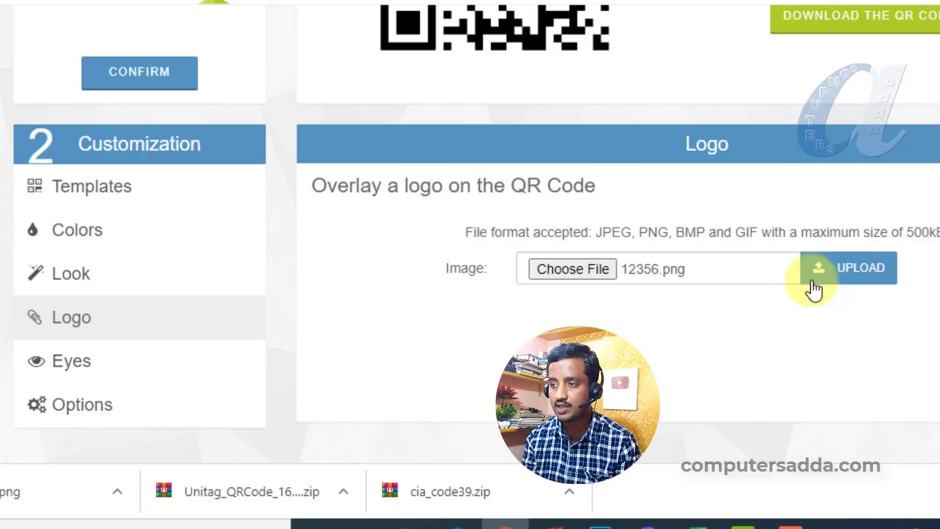
pyautogui.click(852, 269)
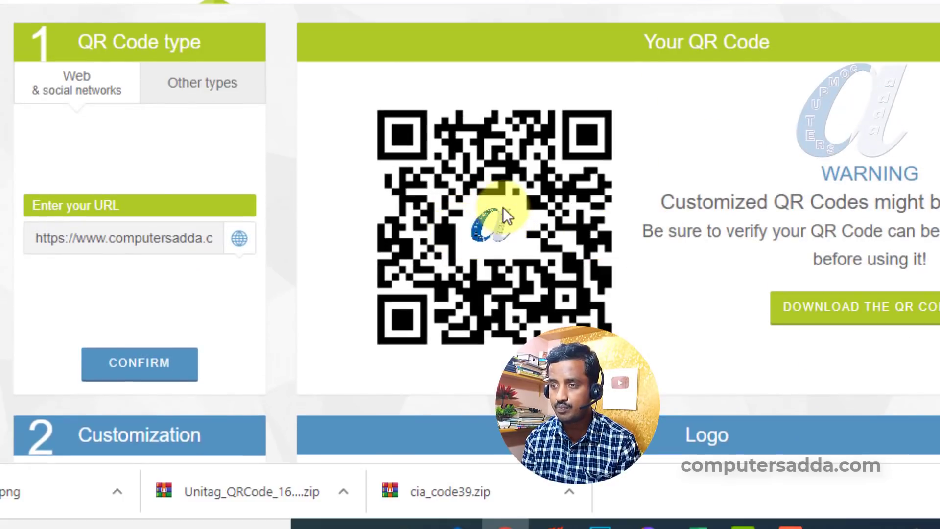
pyautogui.scroll(-8, 451, 179)
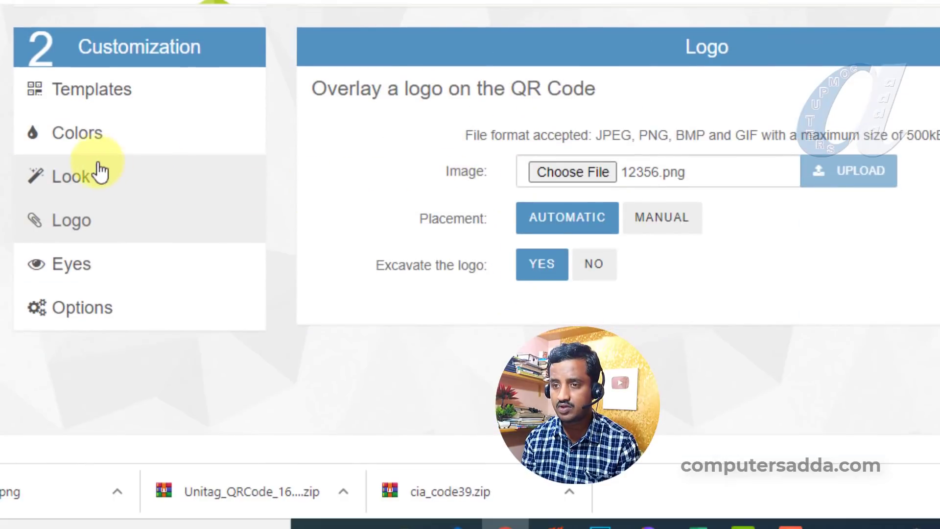
pyautogui.click(93, 139)
pyautogui.click(88, 181)
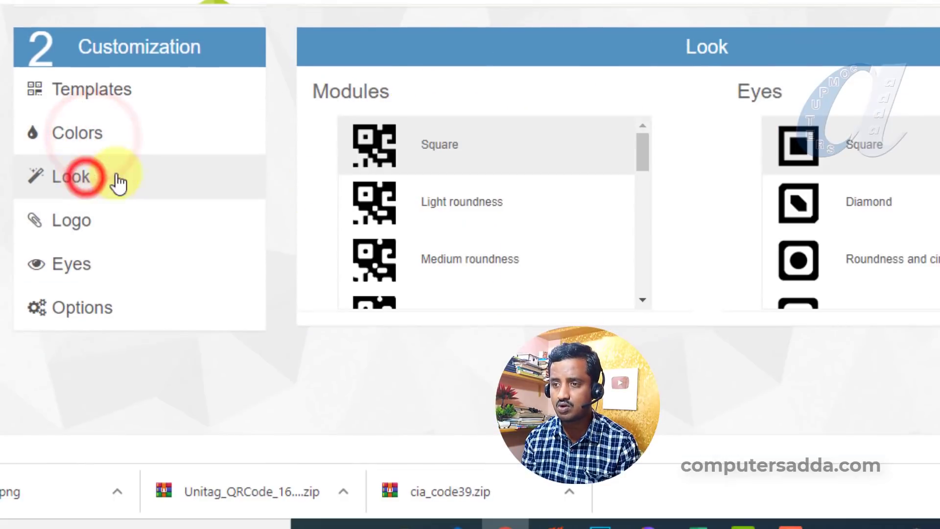
pyautogui.scroll(-3, 477, 211)
pyautogui.scroll(3, 477, 212)
pyautogui.scroll(-3, 479, 214)
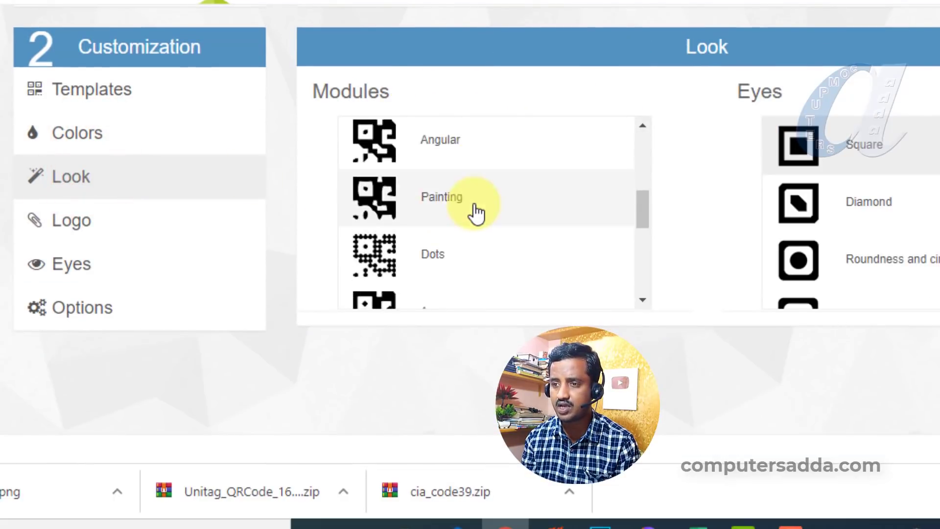
pyautogui.scroll(5, 477, 211)
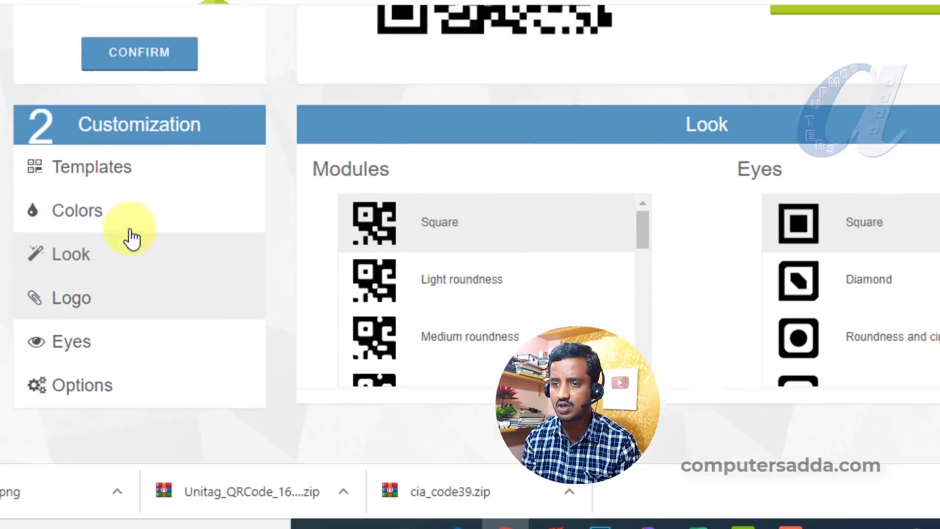
pyautogui.scroll(8, 196, 243)
pyautogui.scroll(-3, 318, 244)
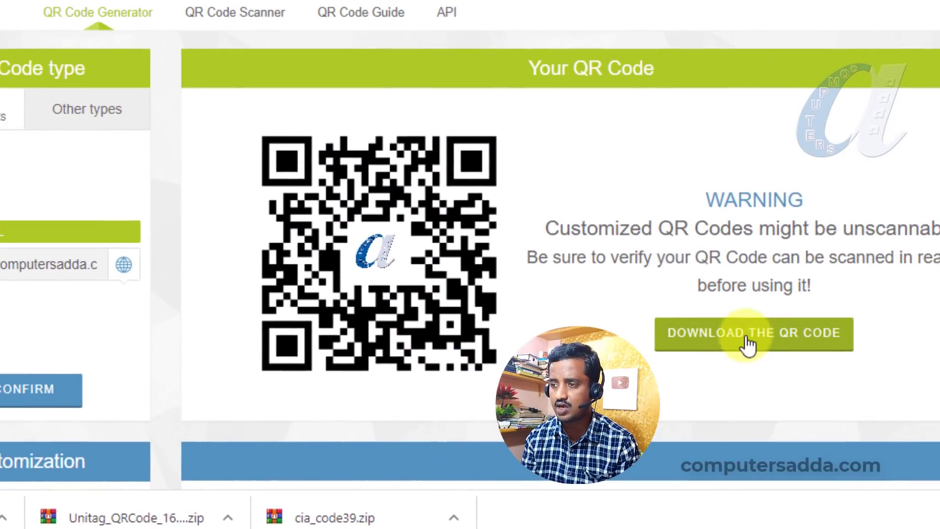